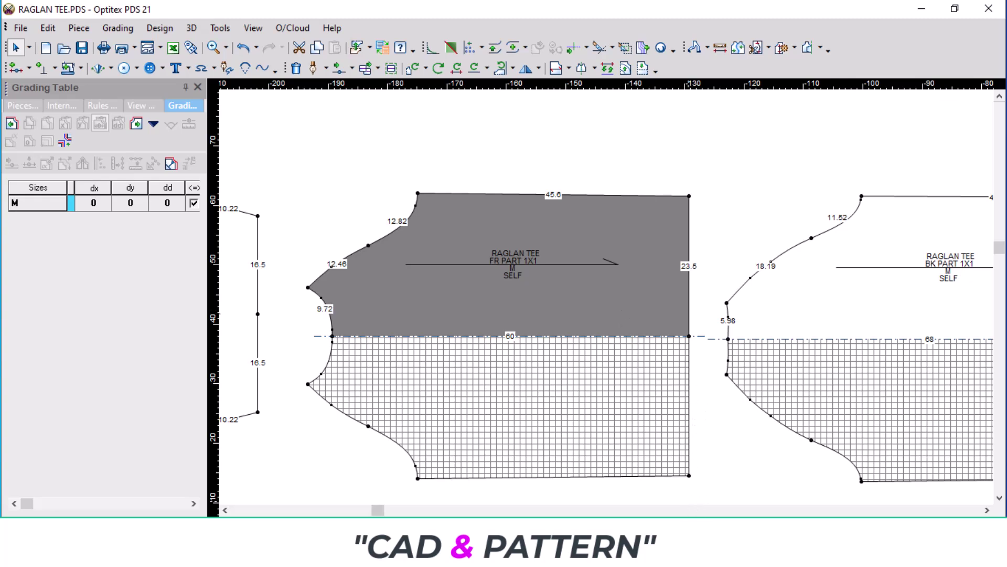
Step: Switch to the Excel grading spec and calculate the 1/2 chest width difference between sizes M and S as 48 - 46 in Calculator
{"action": "left_click", "coordinate": [720, 477]}
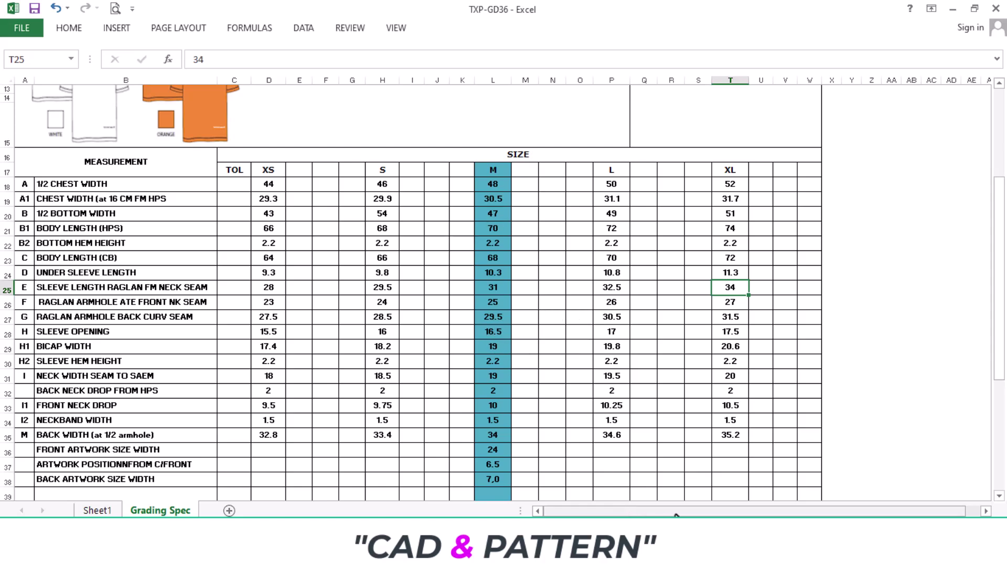
{"action": "key", "text": "alt+Tab"}
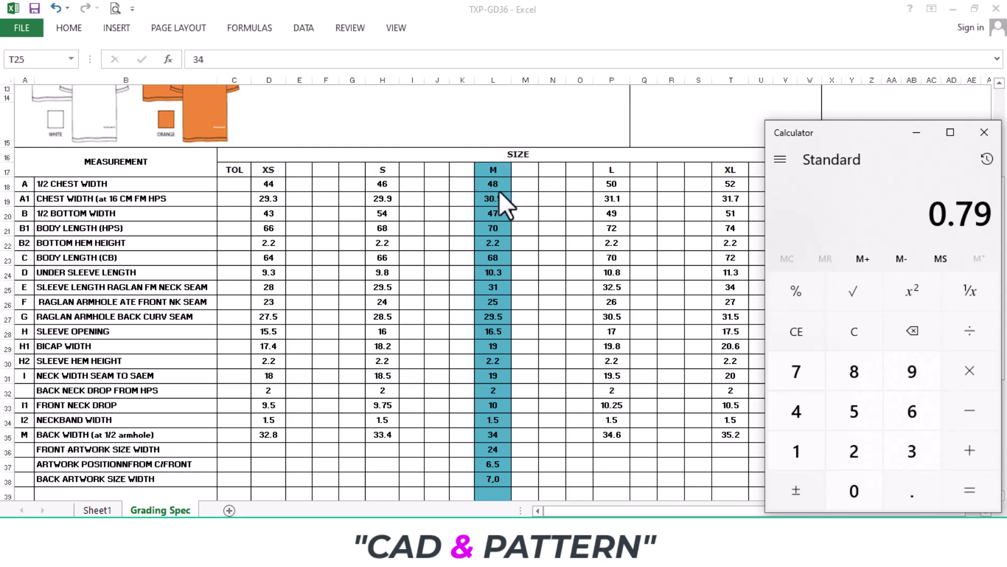
{"action": "left_click", "coordinate": [796, 411]}
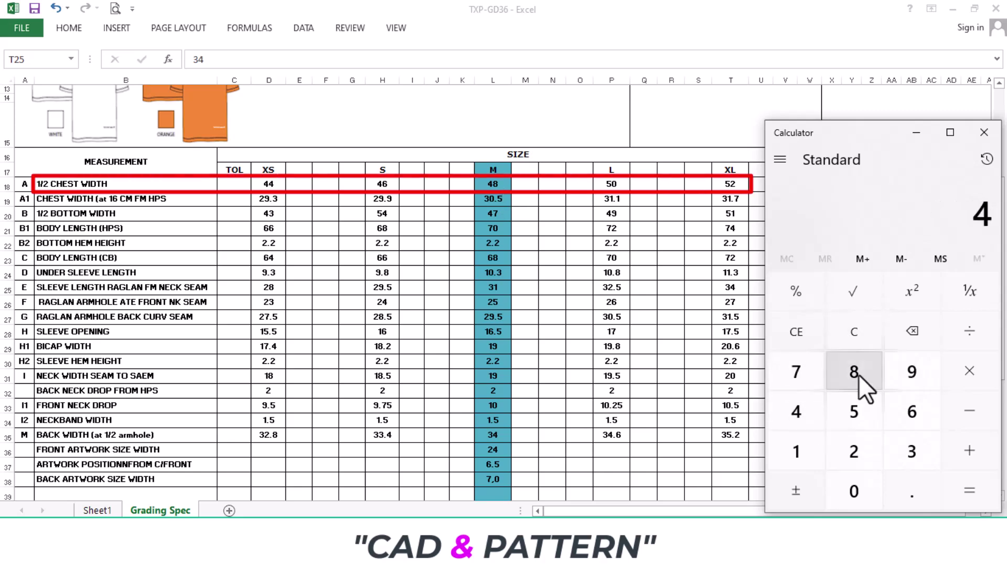
{"action": "left_click", "coordinate": [859, 373]}
{"action": "left_click", "coordinate": [971, 411]}
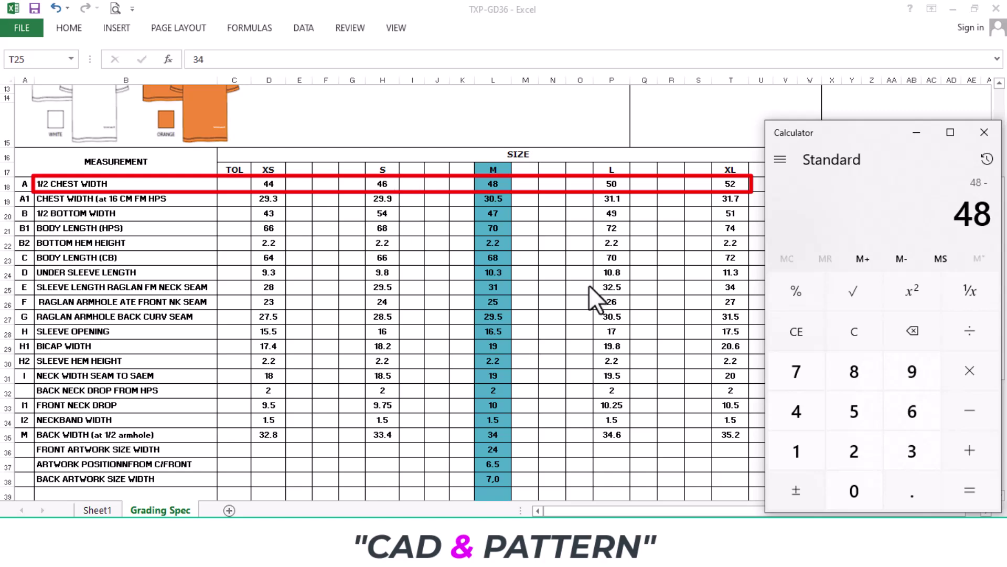
{"action": "left_click", "coordinate": [792, 415]}
{"action": "left_click", "coordinate": [915, 410]}
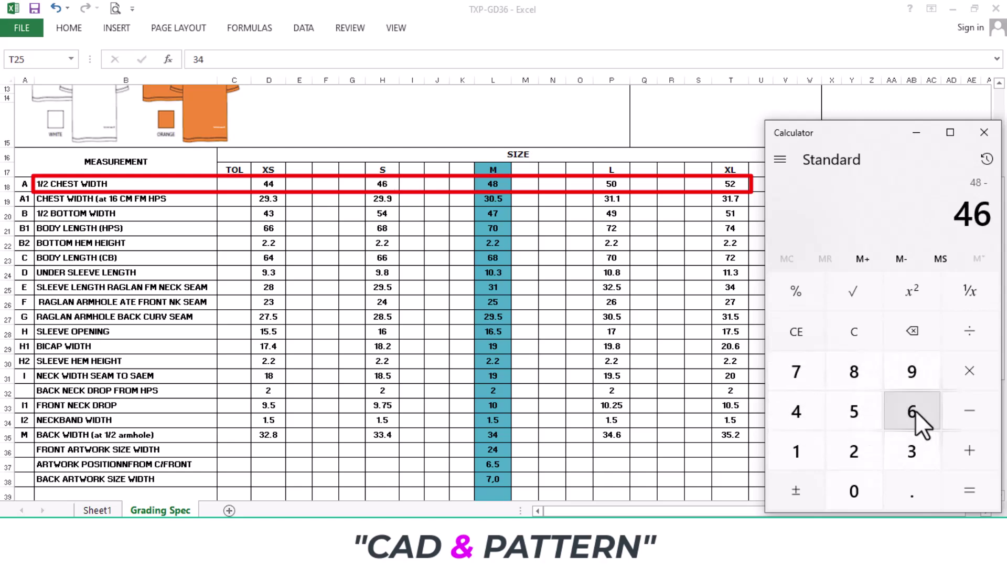
{"action": "left_click", "coordinate": [968, 488]}
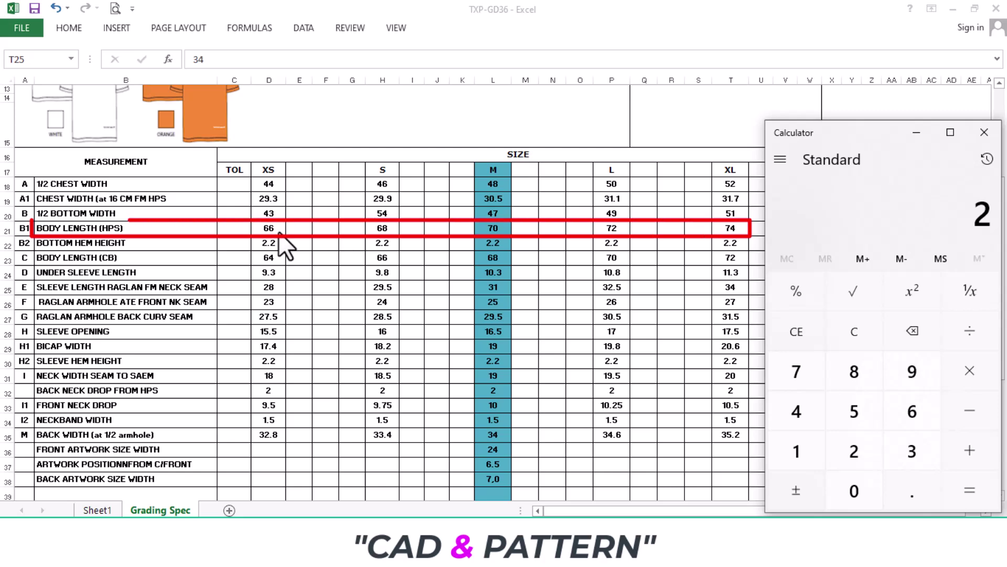
{"action": "left_click", "coordinate": [917, 132]}
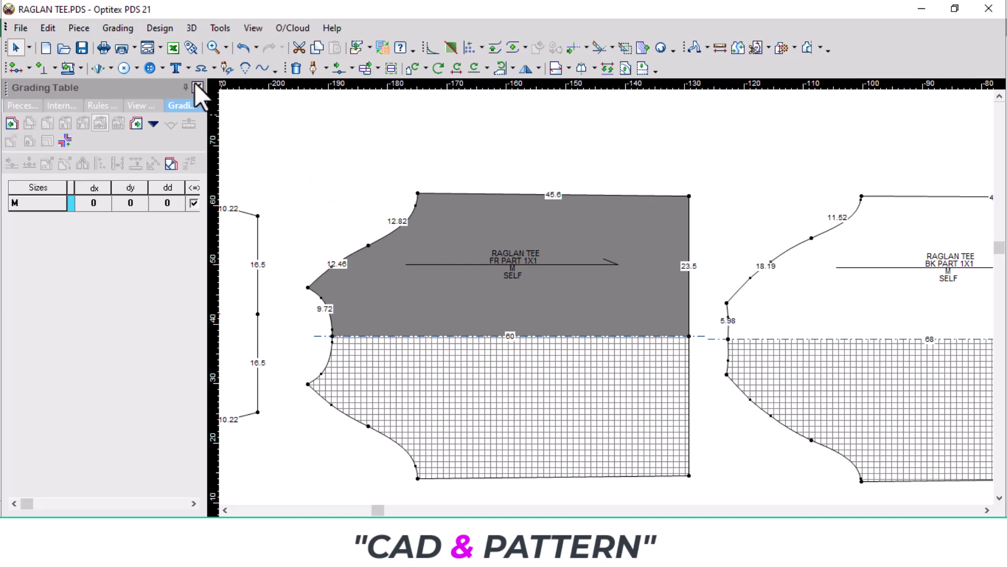
Step: Add two sizes before and two sizes after base size M in the Optitex sizes table
{"action": "left_click", "coordinate": [124, 28]}
{"action": "left_click", "coordinate": [140, 53]}
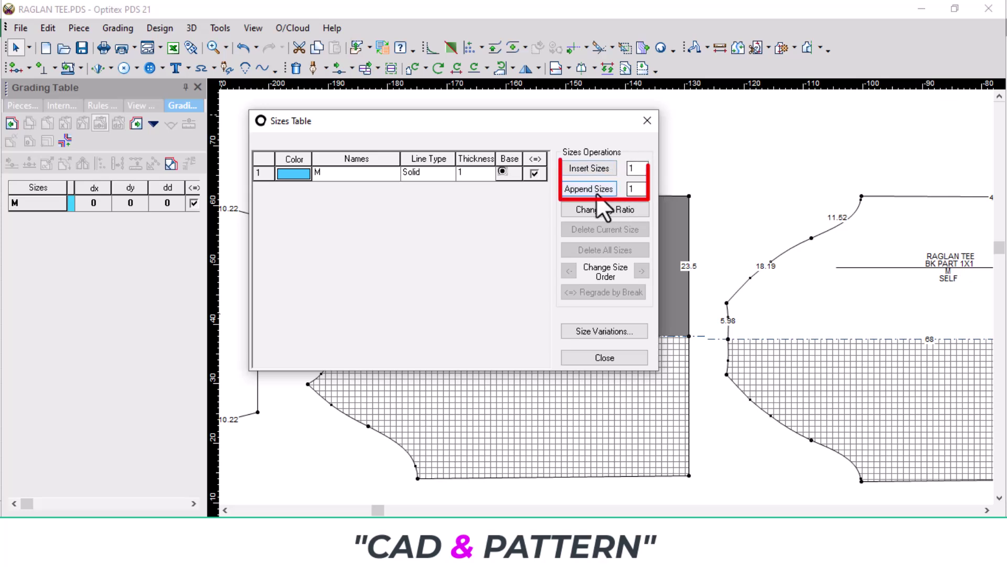
{"action": "double_click", "coordinate": [635, 169]}
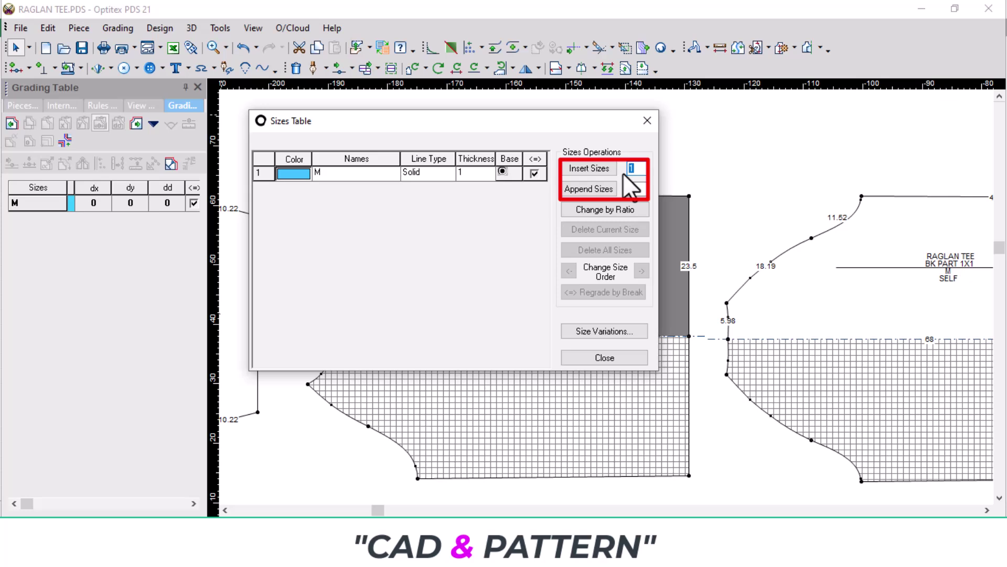
{"action": "type", "text": "2"}
{"action": "double_click", "coordinate": [631, 188]}
{"action": "type", "text": "2"}
{"action": "left_click", "coordinate": [583, 168]}
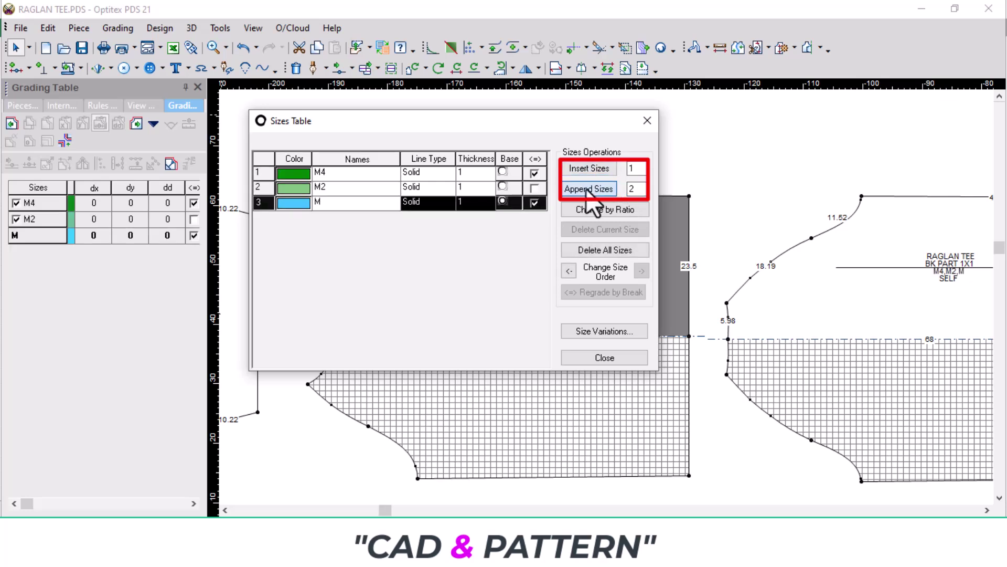
{"action": "left_click", "coordinate": [588, 189]}
Step: Rename the two sizes before M as XS and S and the two after it as L and XL
{"action": "left_click", "coordinate": [349, 174]}
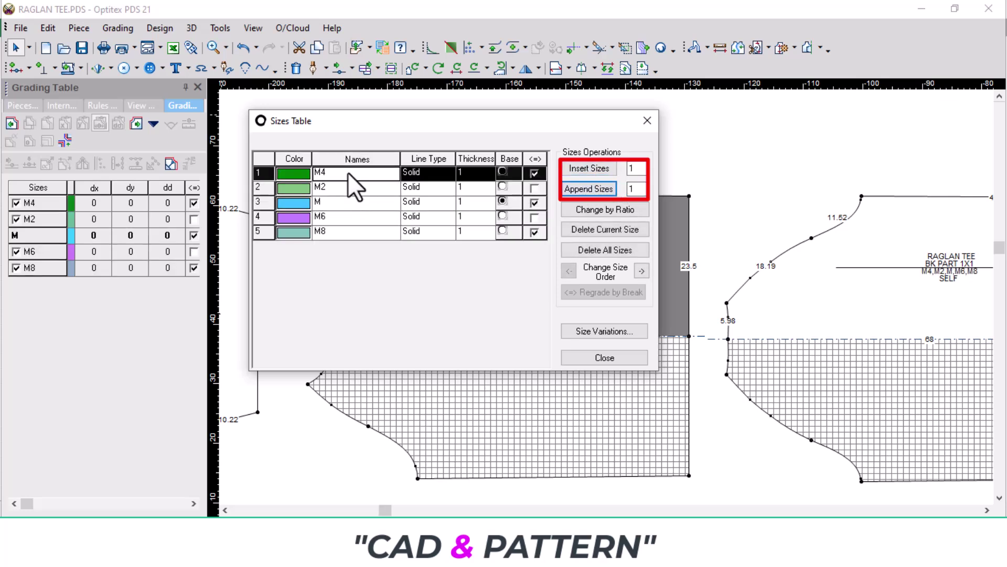
{"action": "type", "text": "XS"}
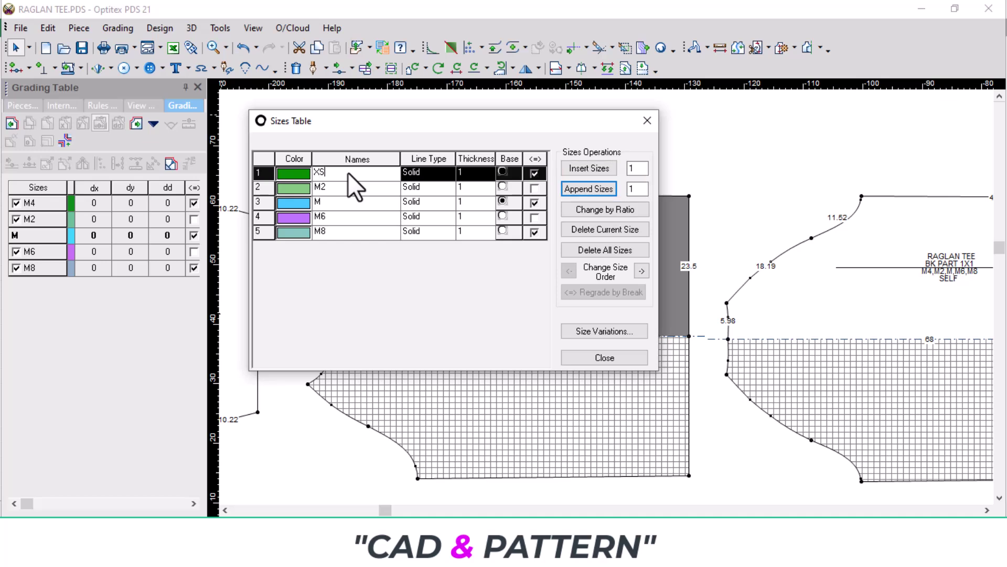
{"action": "key", "text": "Return"}
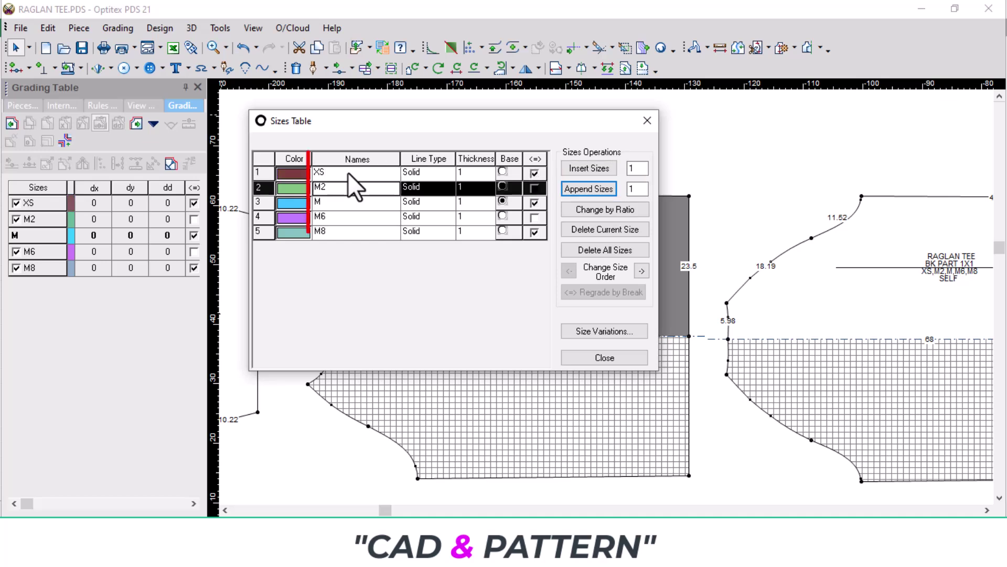
{"action": "type", "text": "S"}
{"action": "key", "text": "Return"}
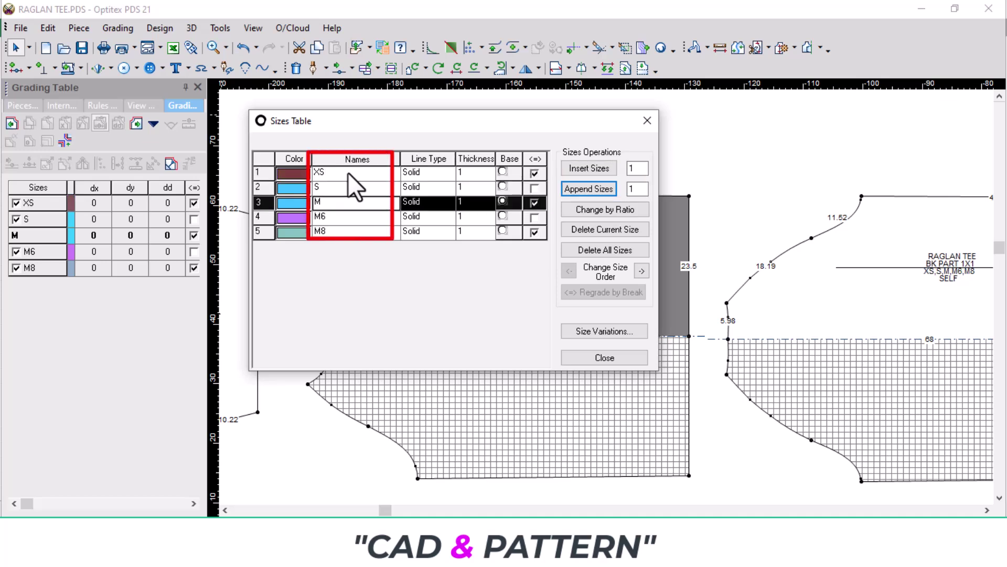
{"action": "key", "text": "Return"}
{"action": "type", "text": "L"}
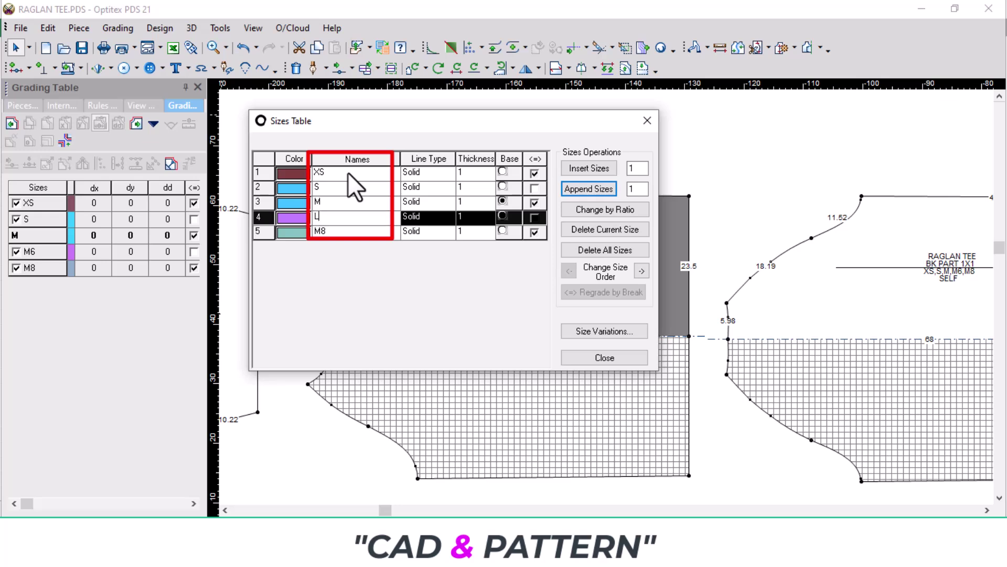
{"action": "key", "text": "Return"}
{"action": "type", "text": "XL"}
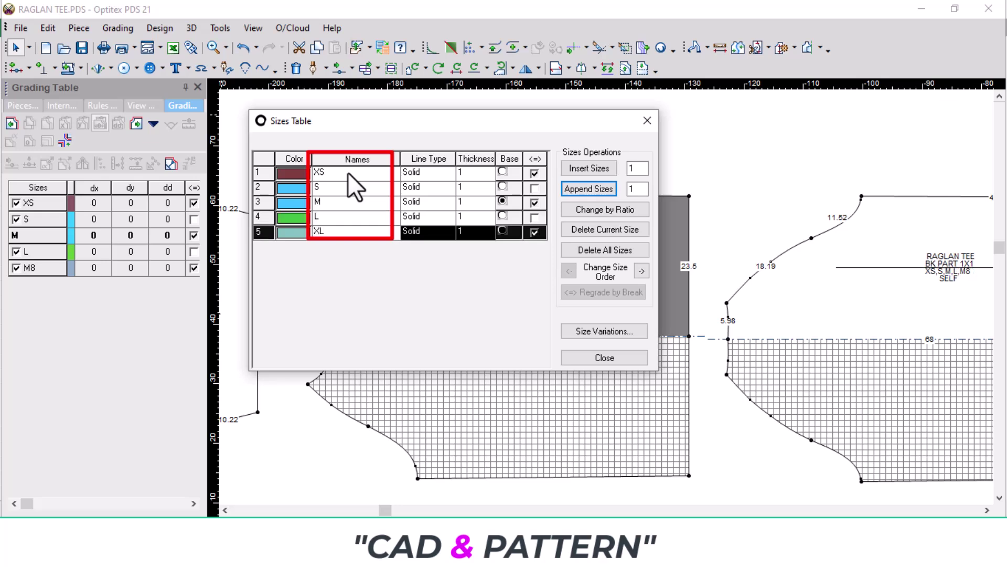
{"action": "key", "text": "Return"}
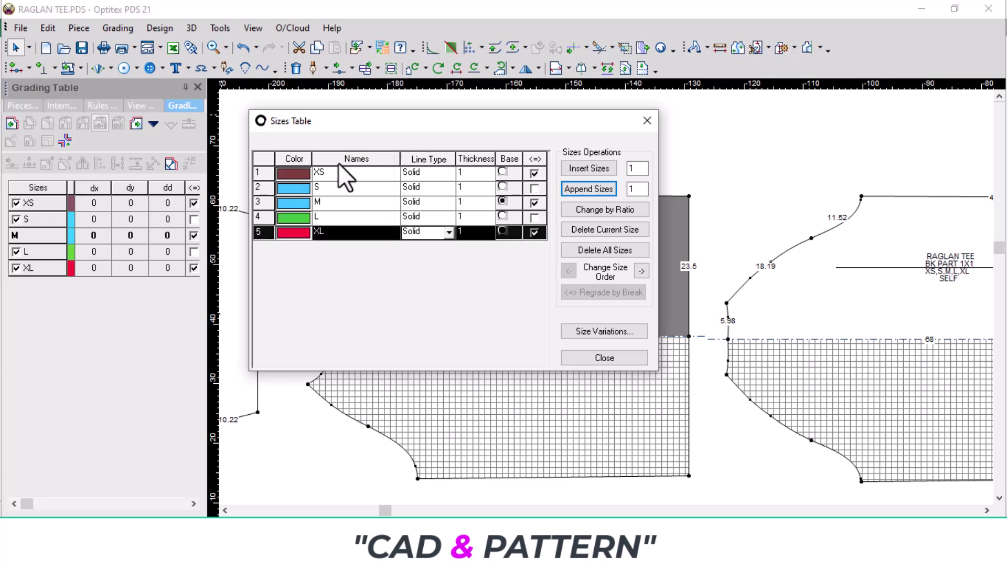
{"action": "left_click", "coordinate": [647, 121]}
Step: Grade both side seam end points of the front part with dy -1 for XS and S and 1 for L and XL
{"action": "scroll", "coordinate": [610, 252], "scroll_direction": "up", "scroll_amount": 2}
{"action": "scroll", "coordinate": [609, 295], "scroll_direction": "down", "scroll_amount": 2}
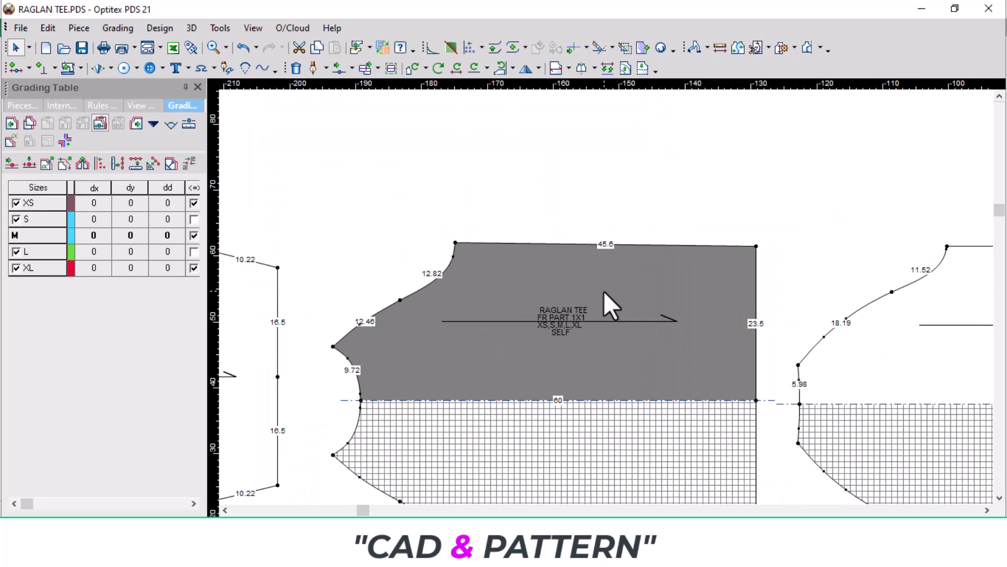
{"action": "scroll", "coordinate": [606, 296], "scroll_direction": "up", "scroll_amount": 2}
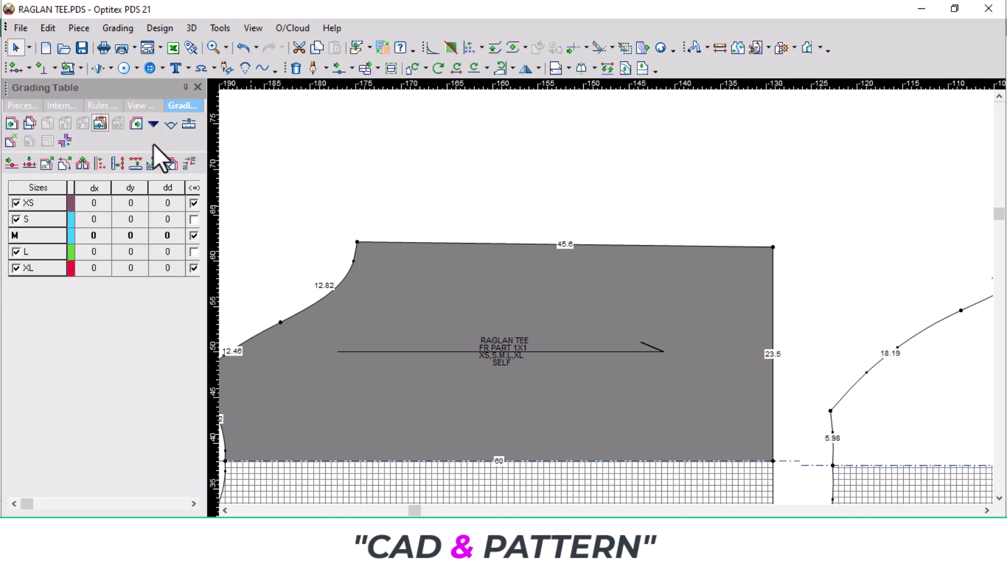
{"action": "left_click", "coordinate": [774, 247]}
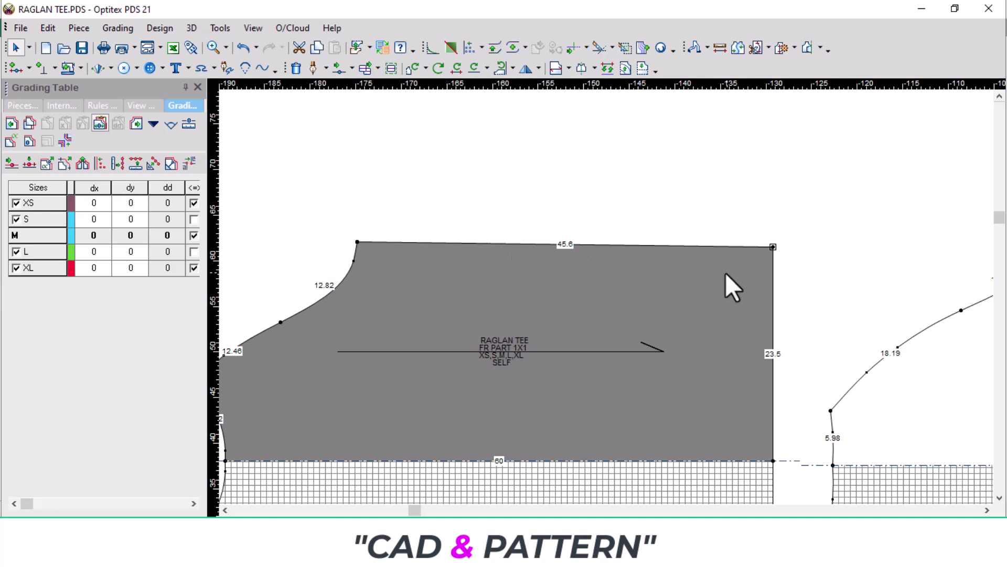
{"action": "scroll", "coordinate": [521, 335], "scroll_direction": "down", "scroll_amount": 1}
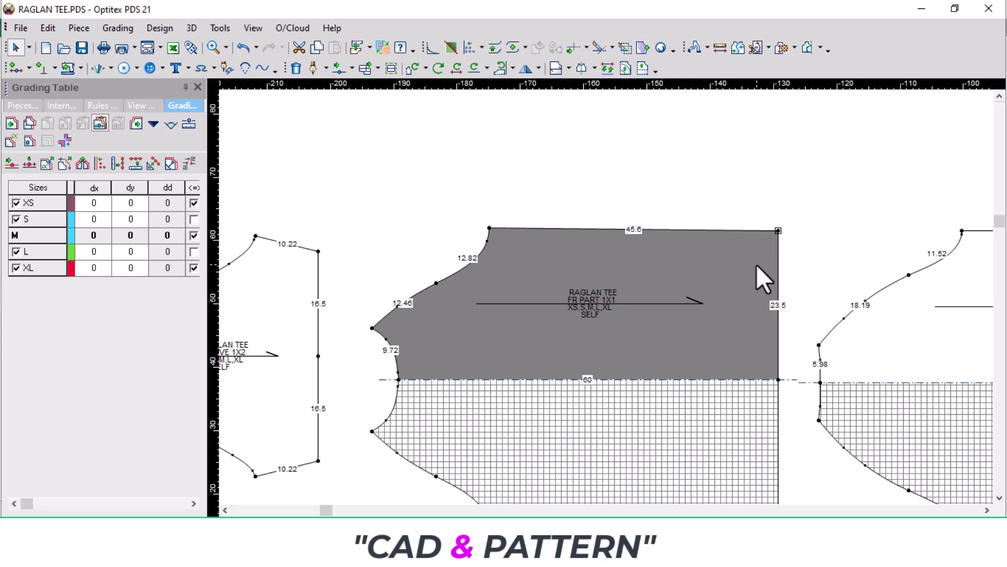
{"action": "left_click", "coordinate": [777, 231]}
{"action": "left_click", "coordinate": [488, 228]}
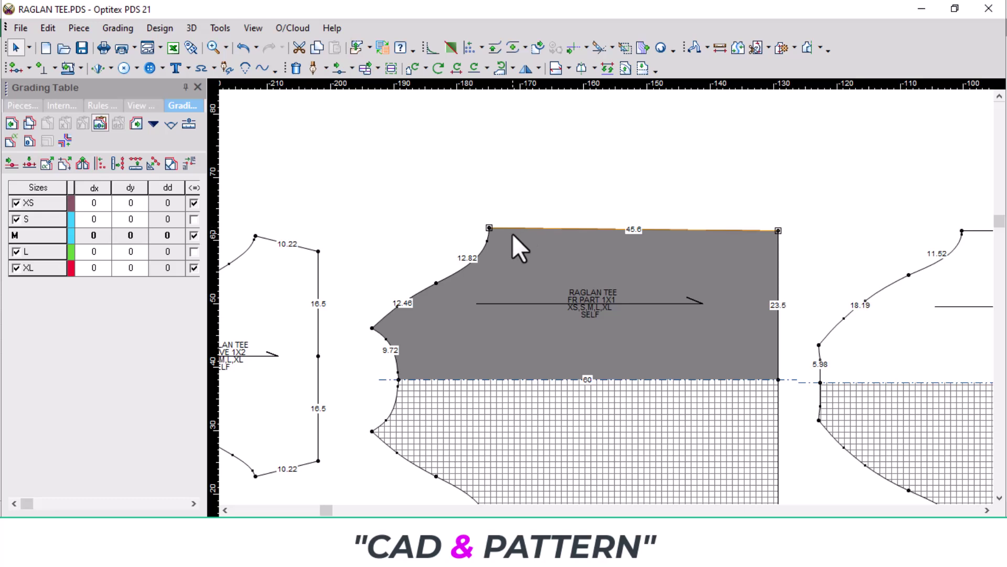
{"action": "left_click_drag", "start_coordinate": [132, 200], "coordinate": [131, 256]}
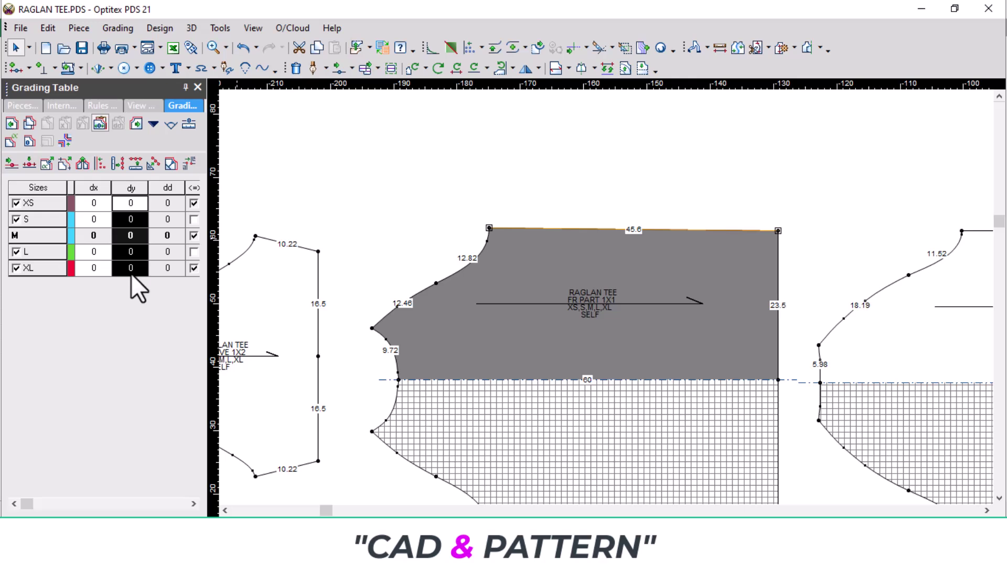
{"action": "type", "text": "-1"}
{"action": "key", "text": "Return"}
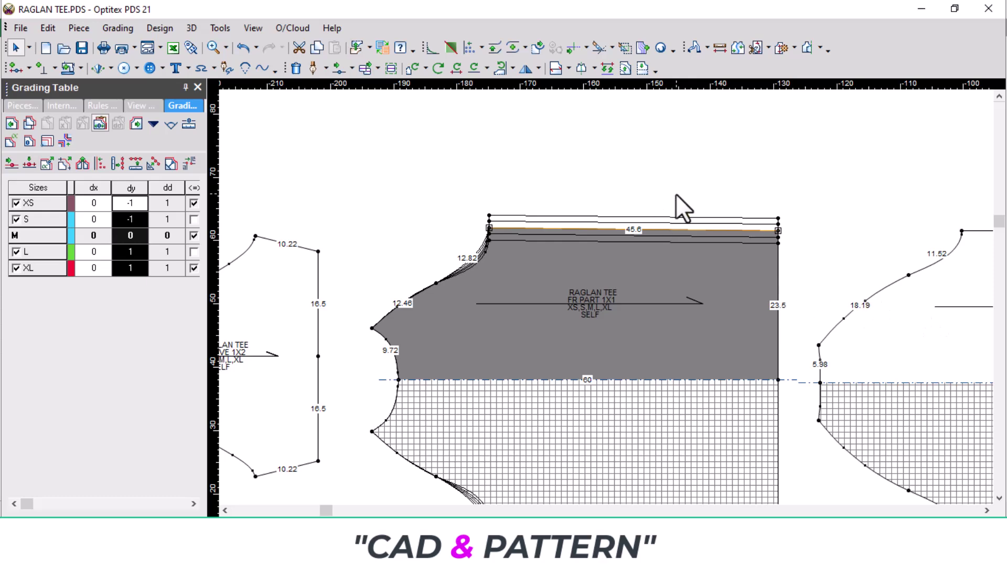
Step: Measure the front part's full bottom width between the two hem corners for all sizes
{"action": "scroll", "coordinate": [606, 297], "scroll_direction": "down", "scroll_amount": 2}
{"action": "scroll", "coordinate": [608, 298], "scroll_direction": "up", "scroll_amount": 3}
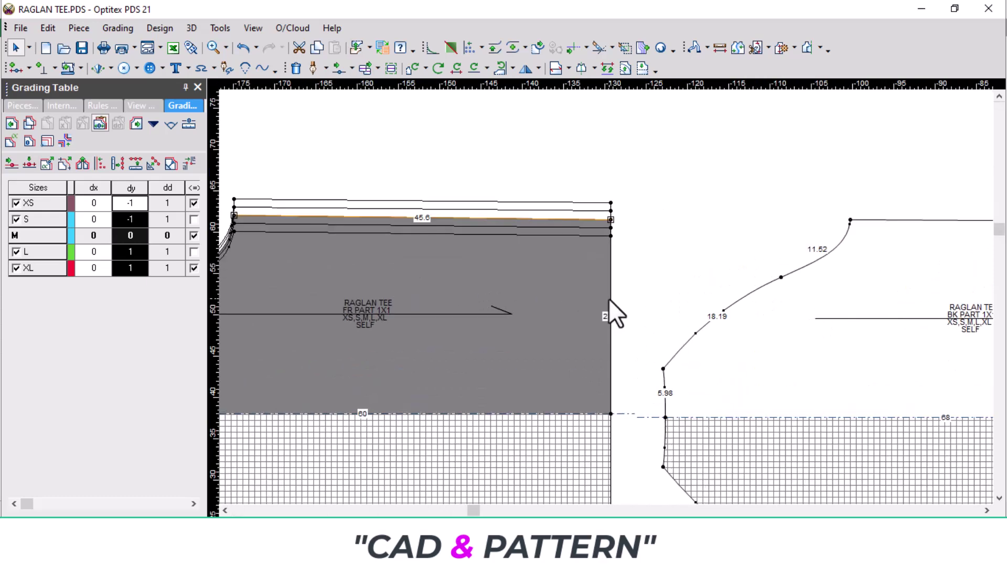
{"action": "scroll", "coordinate": [600, 345], "scroll_direction": "down", "scroll_amount": 1}
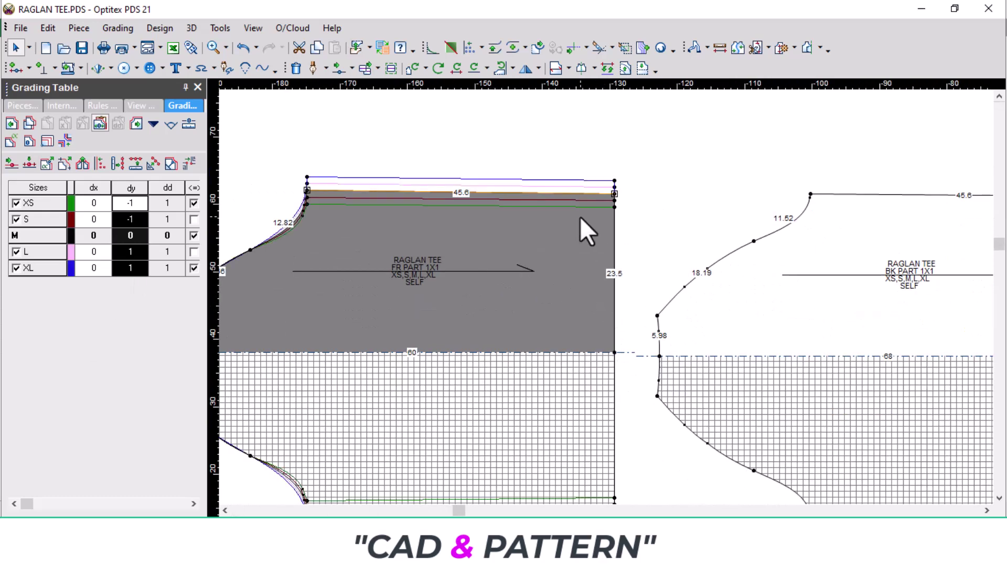
{"action": "scroll", "coordinate": [603, 299], "scroll_direction": "up", "scroll_amount": 3}
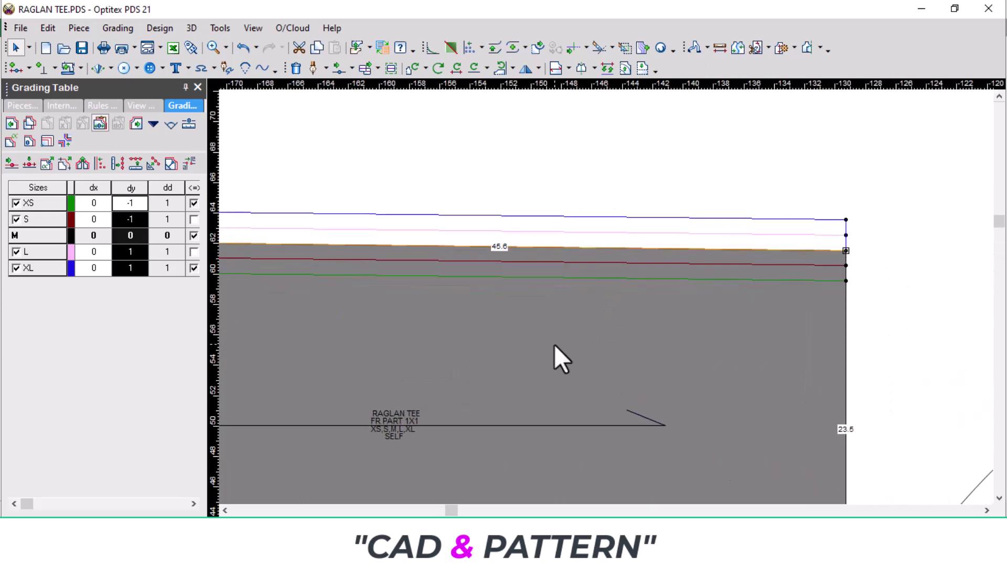
{"action": "scroll", "coordinate": [555, 344], "scroll_direction": "down", "scroll_amount": 2}
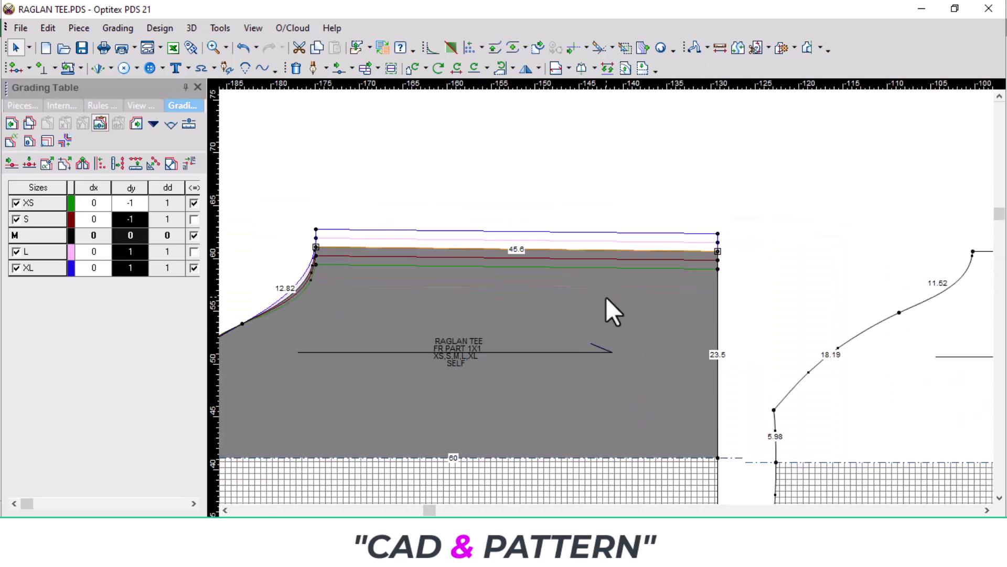
{"action": "left_click", "coordinate": [719, 48]}
{"action": "scroll", "coordinate": [636, 322], "scroll_direction": "down", "scroll_amount": 2}
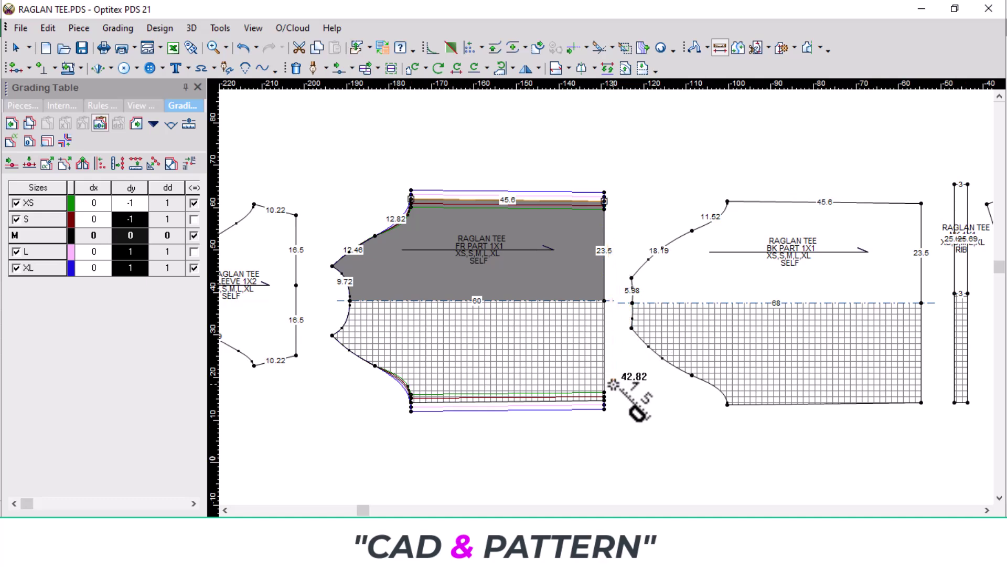
{"action": "left_click", "coordinate": [604, 397]}
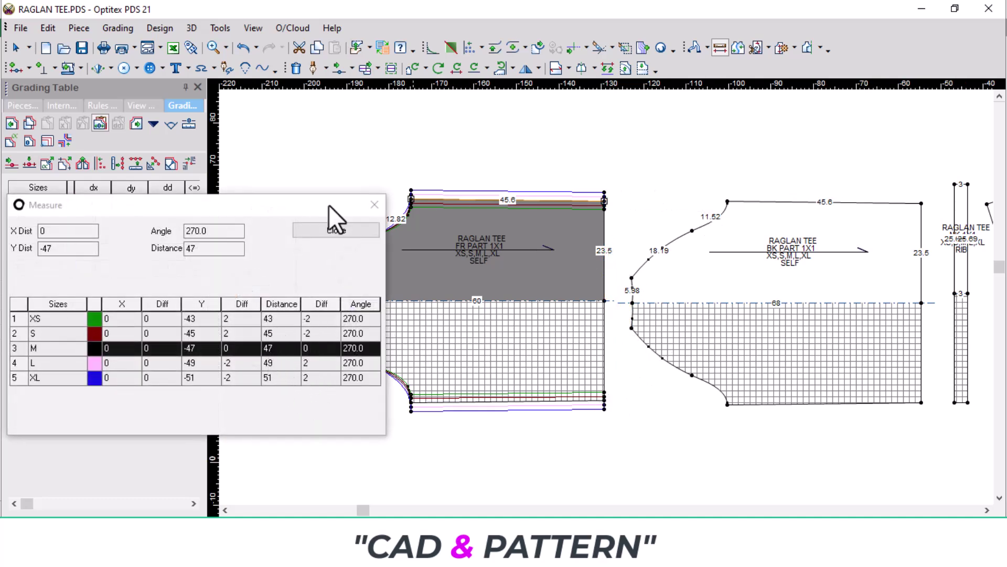
{"action": "left_click", "coordinate": [375, 204]}
{"action": "scroll", "coordinate": [540, 180], "scroll_direction": "up", "scroll_amount": 2}
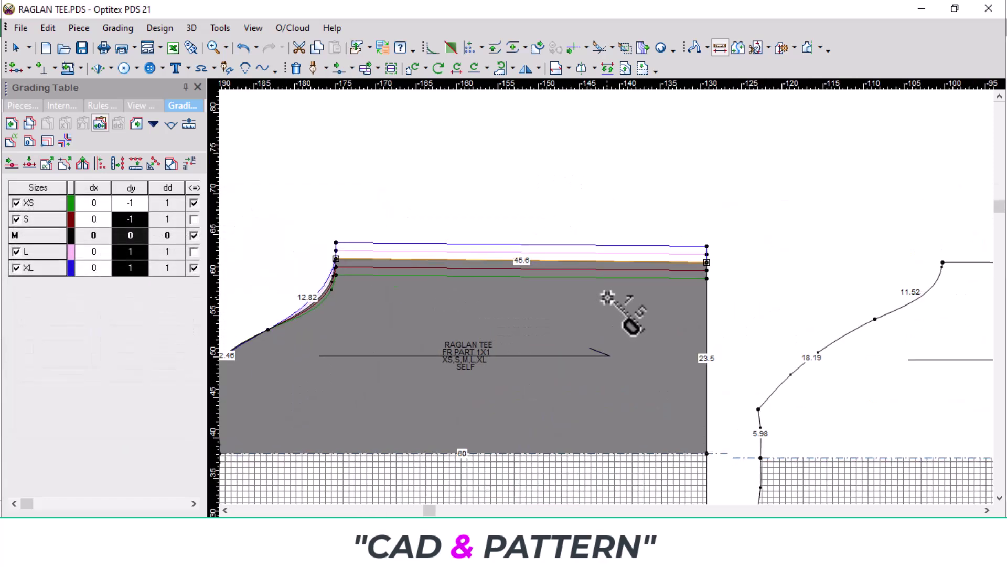
{"action": "scroll", "coordinate": [608, 298], "scroll_direction": "up", "scroll_amount": 1}
{"action": "right_click", "coordinate": [758, 194]}
{"action": "left_click", "coordinate": [801, 202]}
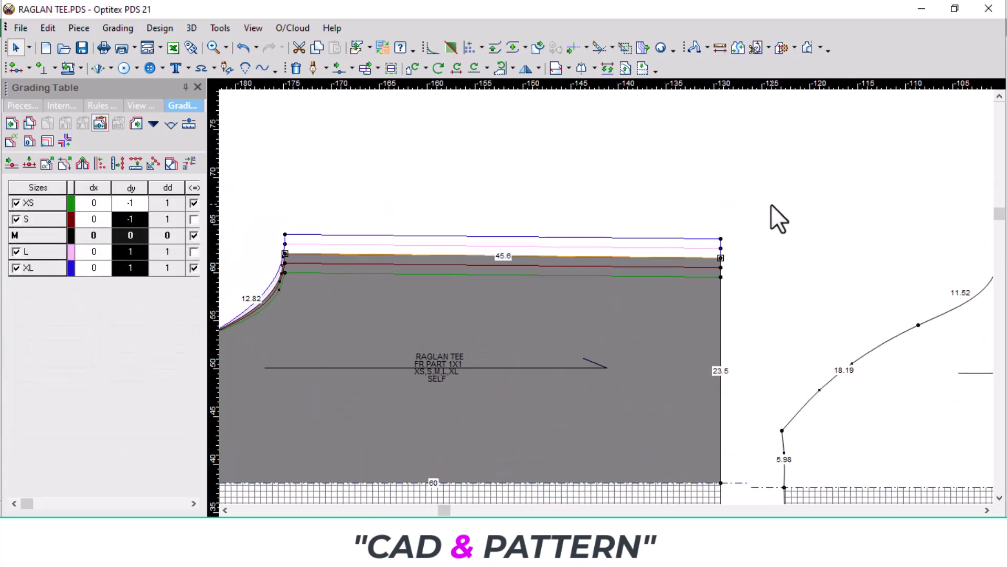
Step: Grade the front part's hem corner at the side seam with dx -2 for XS and S and 2 for L and XL
{"action": "left_click", "coordinate": [720, 257]}
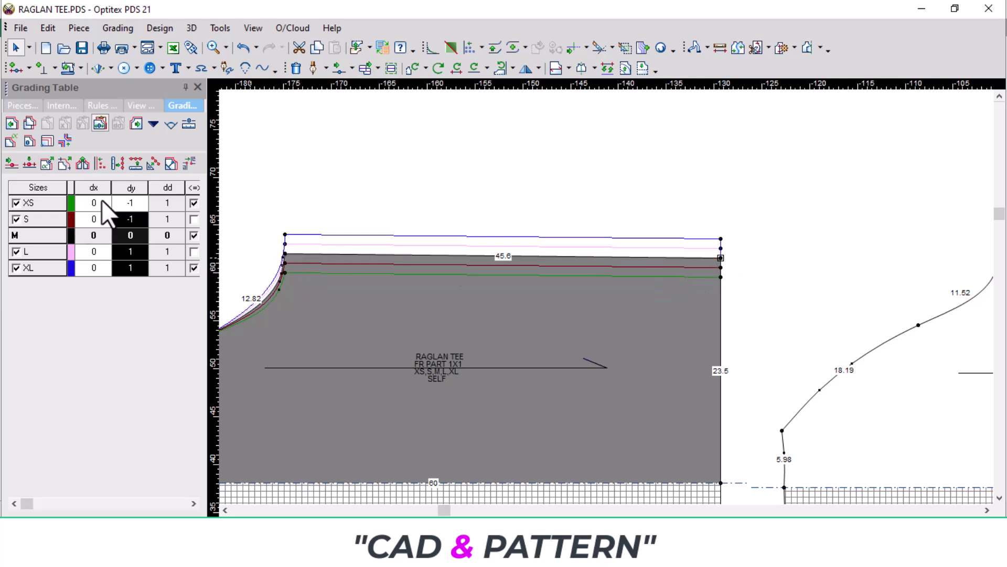
{"action": "left_click_drag", "start_coordinate": [101, 200], "coordinate": [98, 233]}
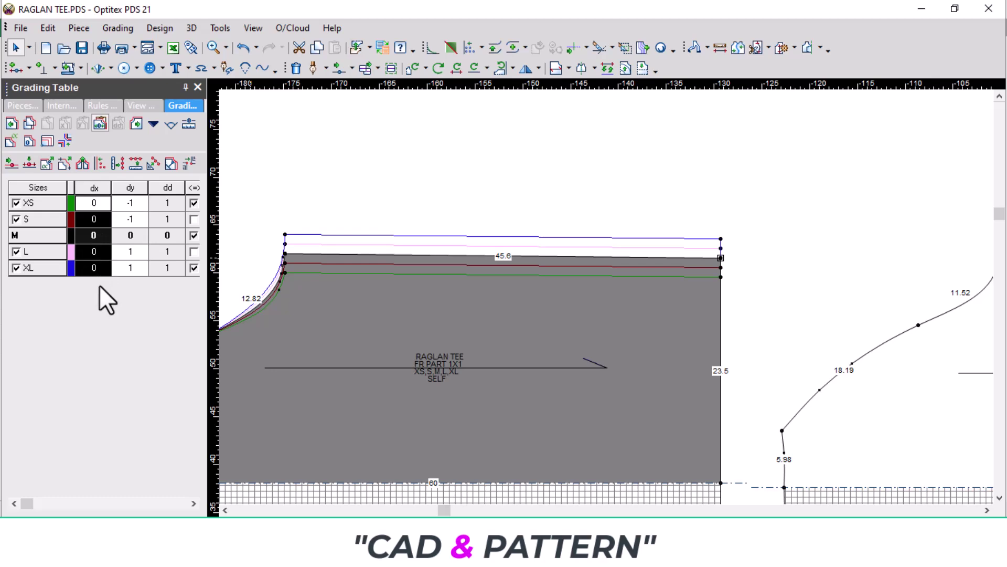
{"action": "type", "text": "-2"}
{"action": "key", "text": "Return"}
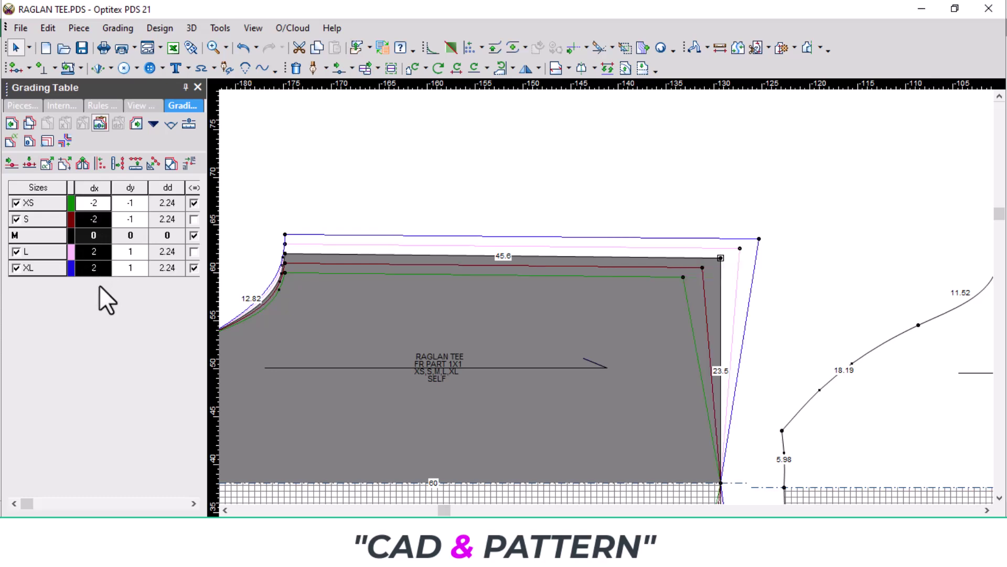
Step: Copy the hem corner's dx grading of -2 for XS and S and 2 for L and XL to the front part's centre hem point
{"action": "left_click", "coordinate": [231, 268]}
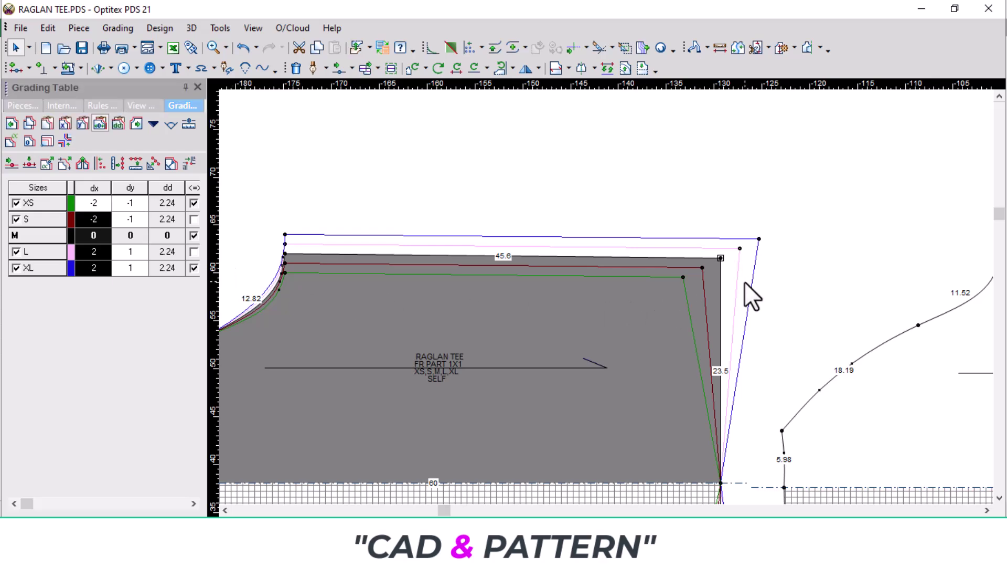
{"action": "key", "text": "minus"}
{"action": "left_click", "coordinate": [602, 373]}
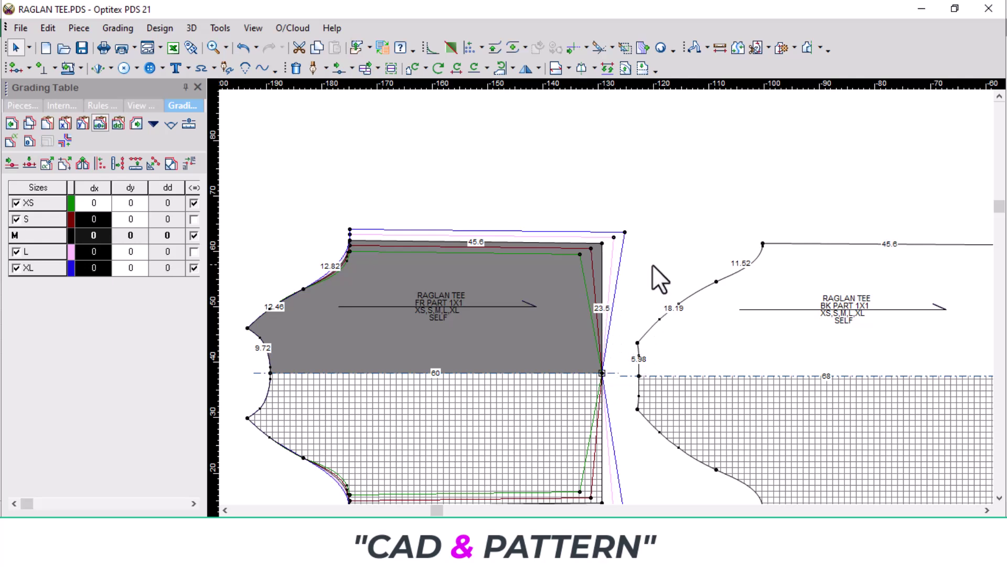
{"action": "key", "text": "ctrl+v"}
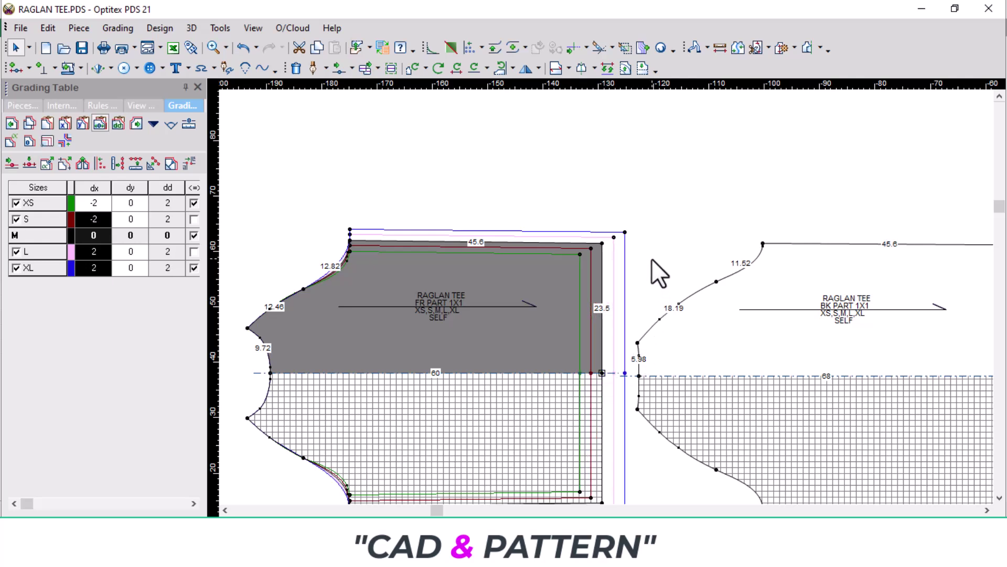
{"action": "scroll", "coordinate": [556, 309], "scroll_direction": "up", "scroll_amount": 2}
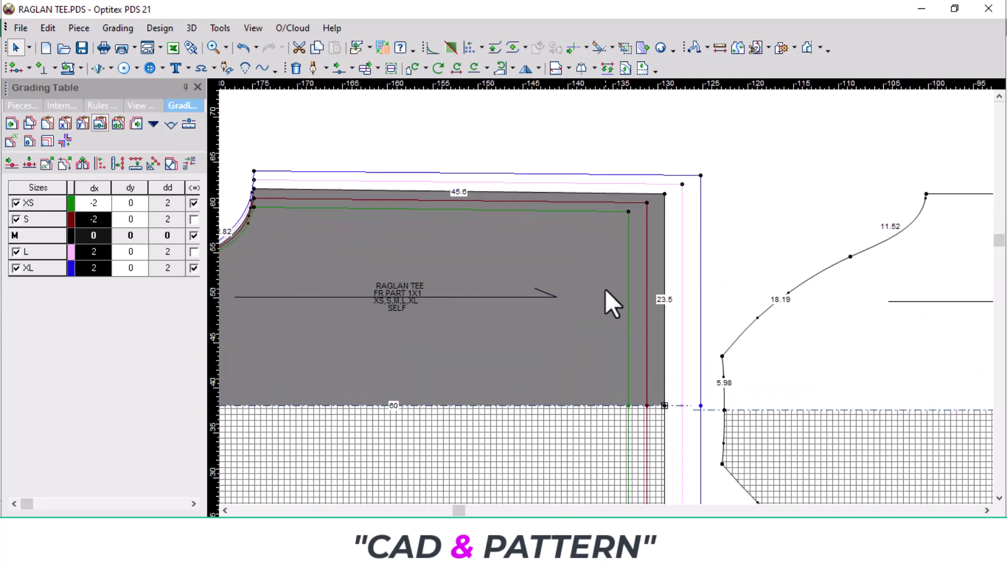
{"action": "scroll", "coordinate": [609, 299], "scroll_direction": "down", "scroll_amount": 2}
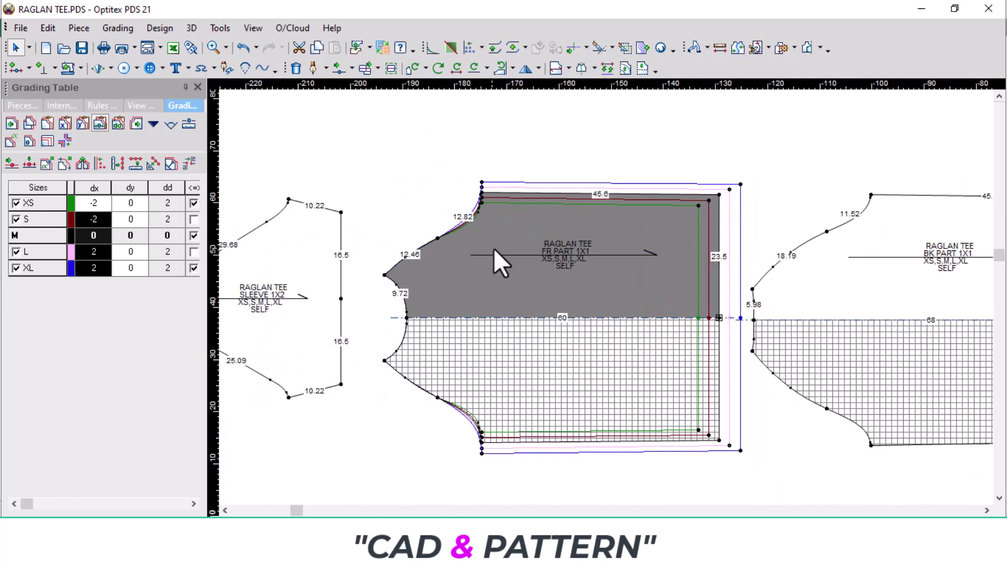
Step: Switch to the Excel grading spec to check the neck width row, and divide its 0.5 increment by 2 in Calculator
{"action": "scroll", "coordinate": [606, 297], "scroll_direction": "up", "scroll_amount": 3}
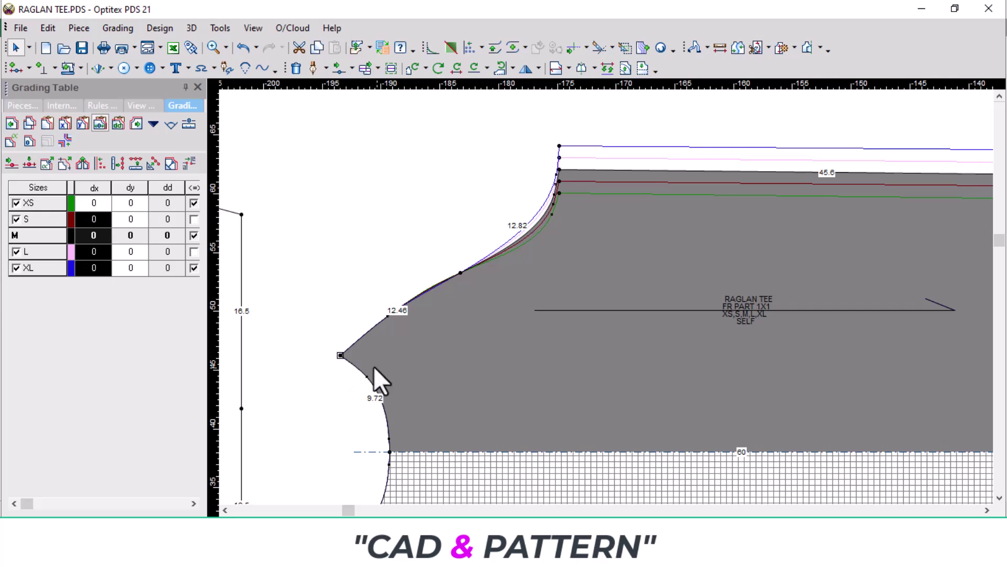
{"action": "left_click", "coordinate": [708, 545]}
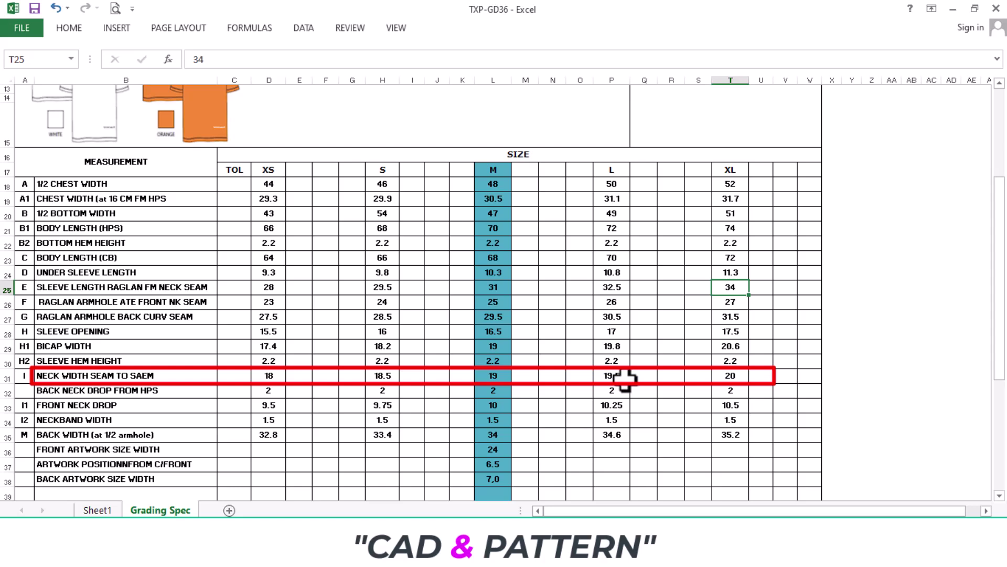
{"action": "key", "text": "alt+Tab"}
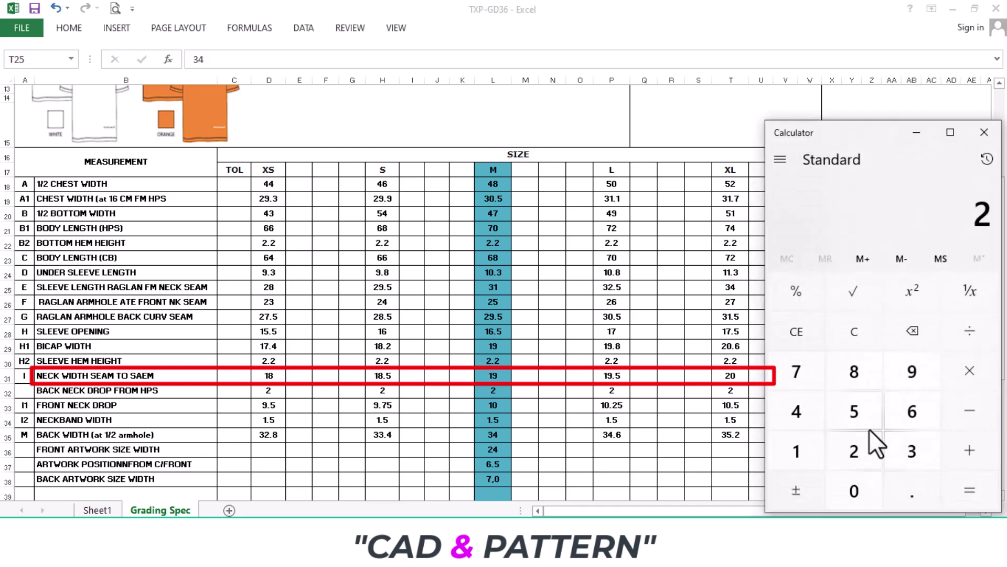
{"action": "left_click", "coordinate": [914, 491]}
{"action": "left_click", "coordinate": [855, 415]}
{"action": "left_click", "coordinate": [970, 366]}
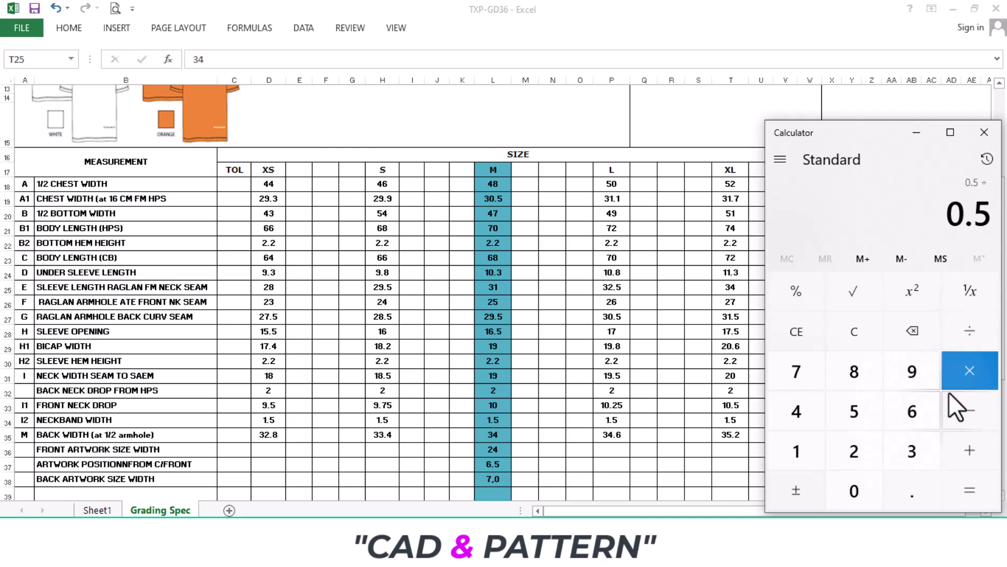
{"action": "left_click", "coordinate": [855, 450]}
{"action": "left_click", "coordinate": [969, 490]}
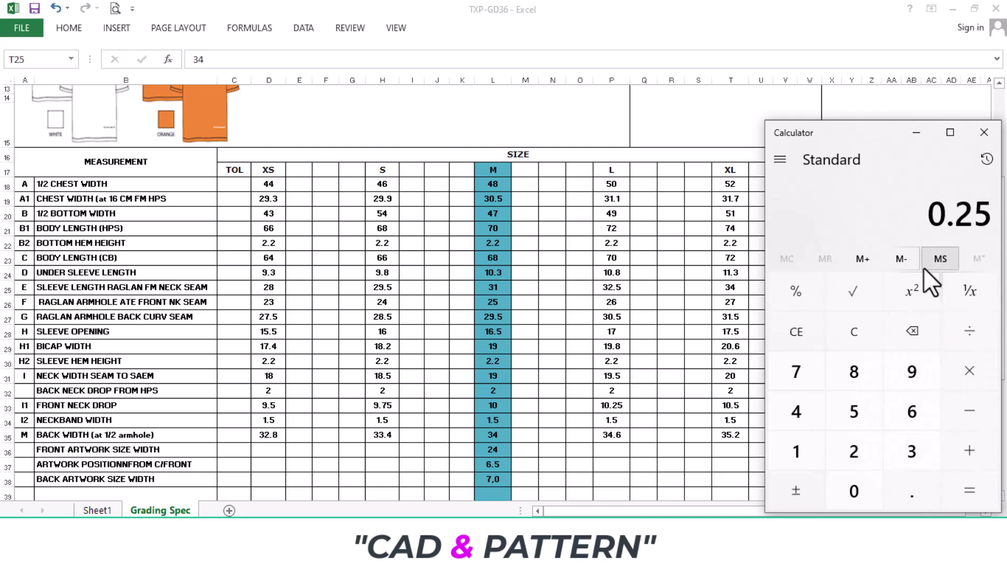
Step: Return to Optitex and grade the front part's neck and raglan corner with dy -0.25 for XS and S and 0.25 for L and XL
{"action": "key", "text": "alt+Tab"}
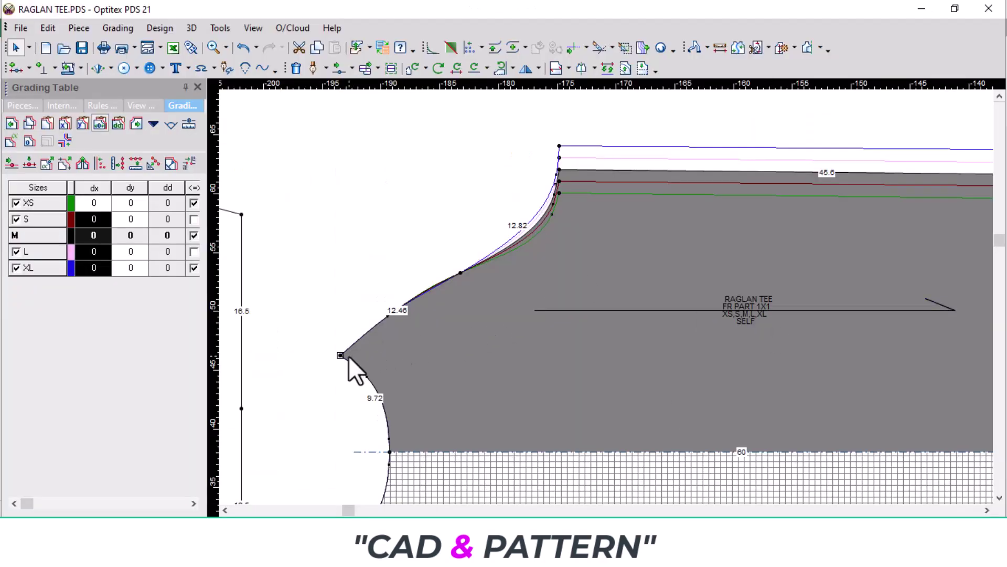
{"action": "left_click_drag", "start_coordinate": [130, 203], "coordinate": [127, 245]}
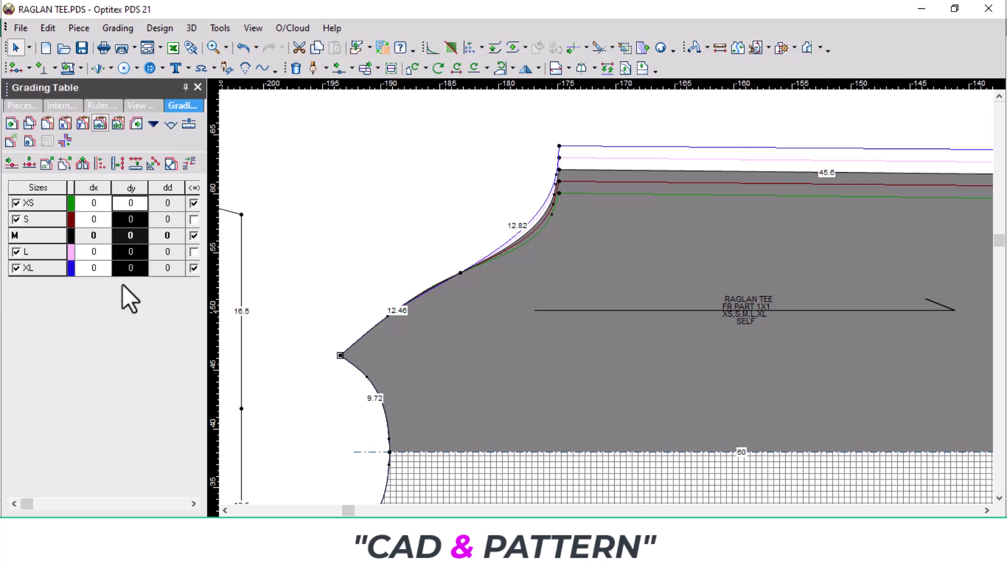
{"action": "key", "text": "BackSpace"}
{"action": "type", "text": "-0.25"}
{"action": "key", "text": "Return"}
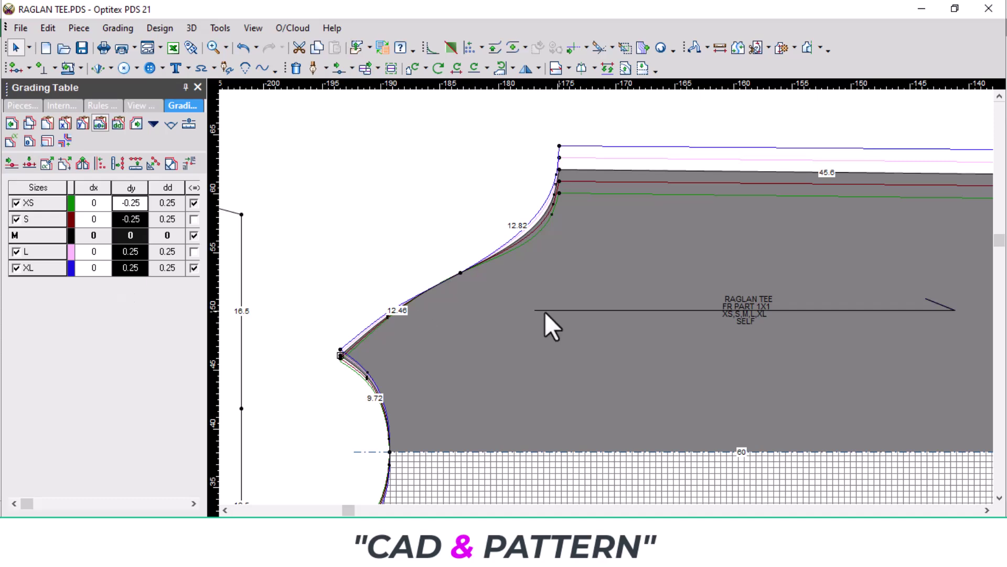
{"action": "left_click", "coordinate": [499, 354]}
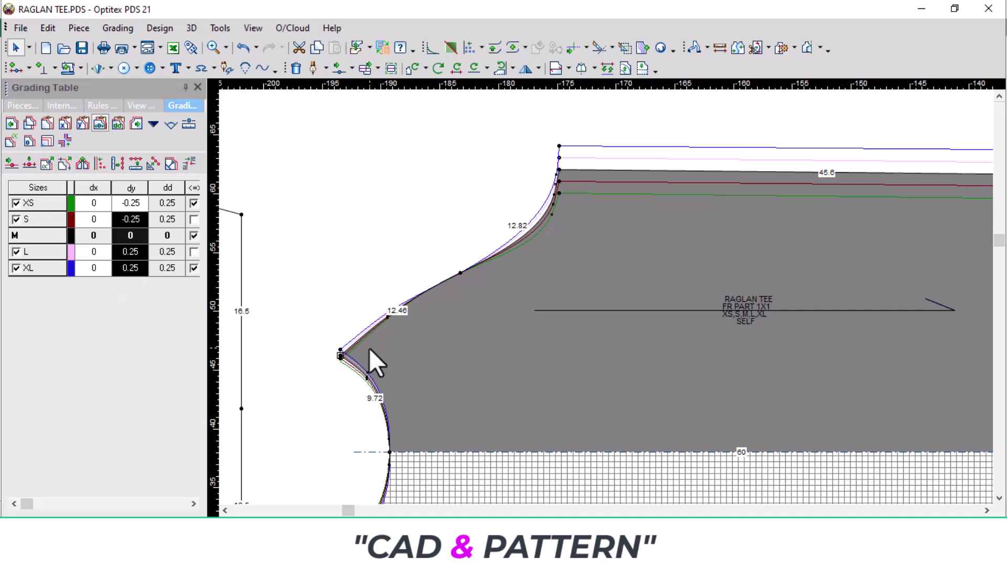
Step: Grade the front part's centre neck point with dx -0.25 for XS and S and 0.25 for L and XL
{"action": "key", "text": "alt+Tab"}
{"action": "left_click", "coordinate": [390, 451]}
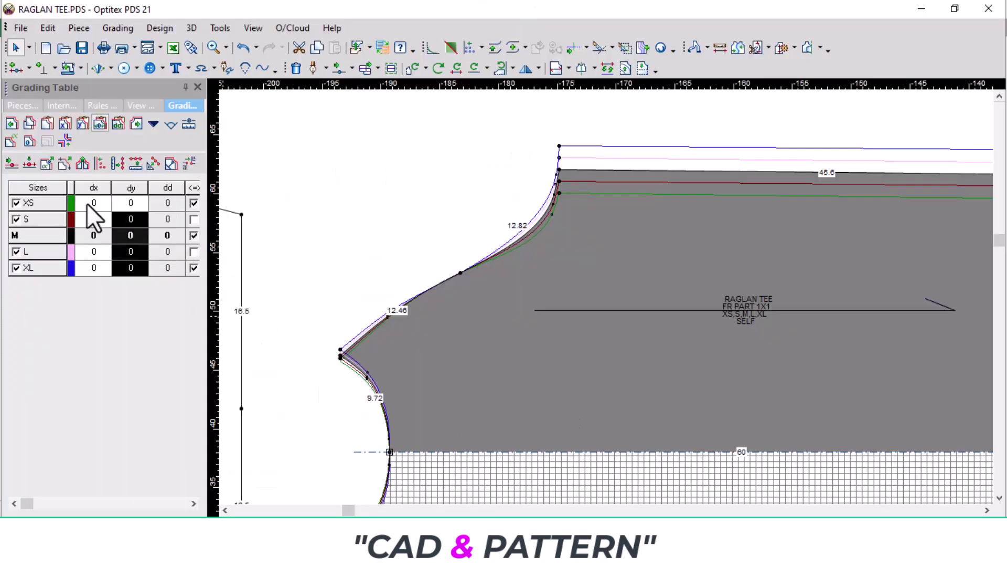
{"action": "left_click_drag", "start_coordinate": [87, 203], "coordinate": [90, 288]}
{"action": "type", "text": "-0.25"}
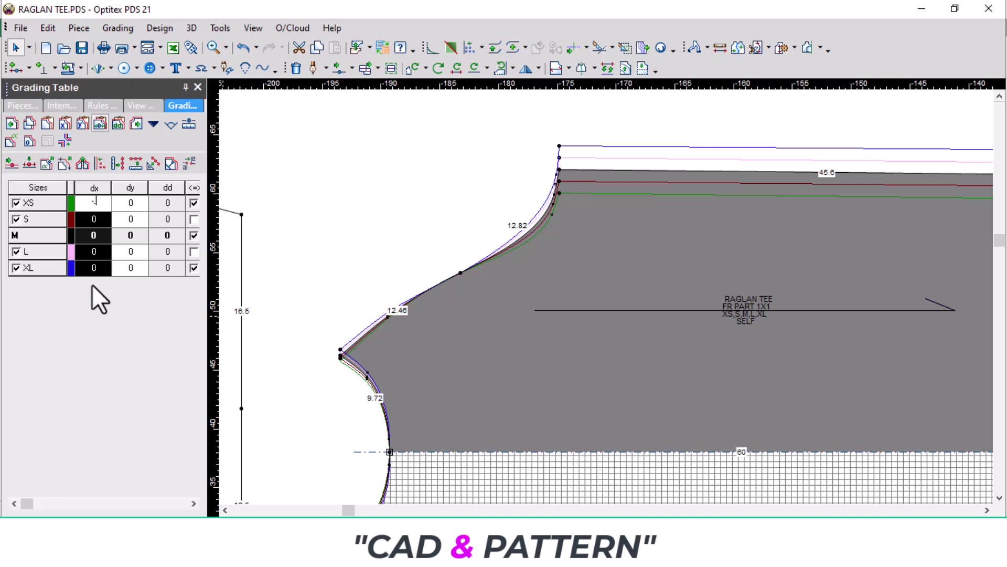
{"action": "key", "text": "Return"}
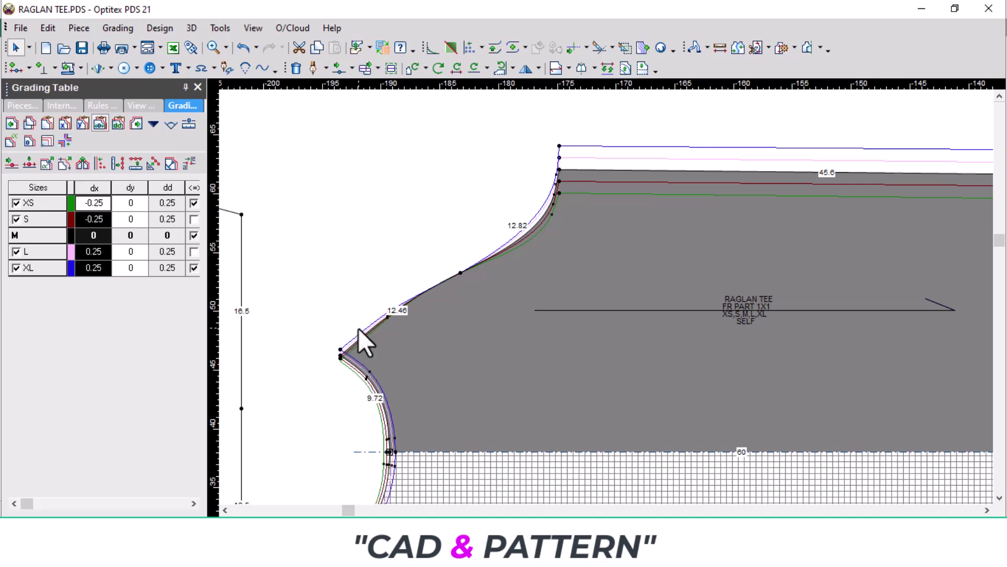
{"action": "left_click", "coordinate": [479, 336]}
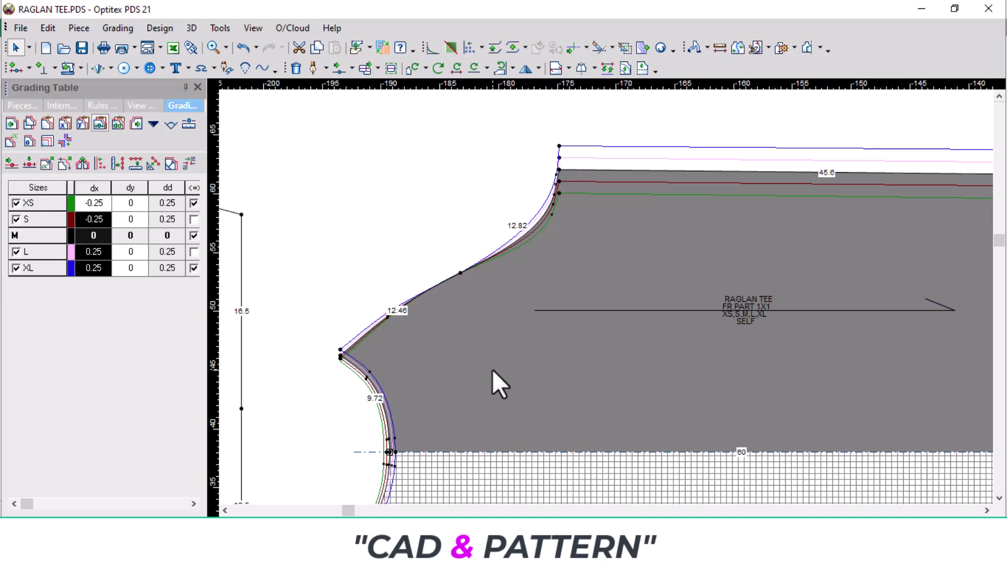
Step: Examine the graded sizes along the front part's neckline and raglan armhole
{"action": "scroll", "coordinate": [452, 392], "scroll_direction": "up", "scroll_amount": 2}
{"action": "scroll", "coordinate": [588, 348], "scroll_direction": "up", "scroll_amount": 2}
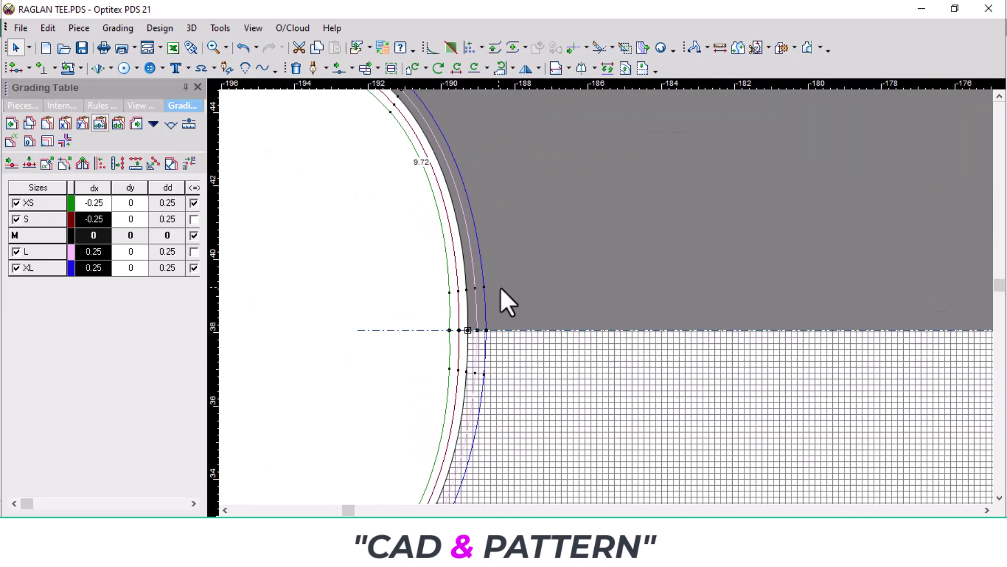
{"action": "middle_click_drag", "start_coordinate": [492, 315], "coordinate": [606, 290]}
{"action": "scroll", "coordinate": [606, 291], "scroll_direction": "down", "scroll_amount": 1}
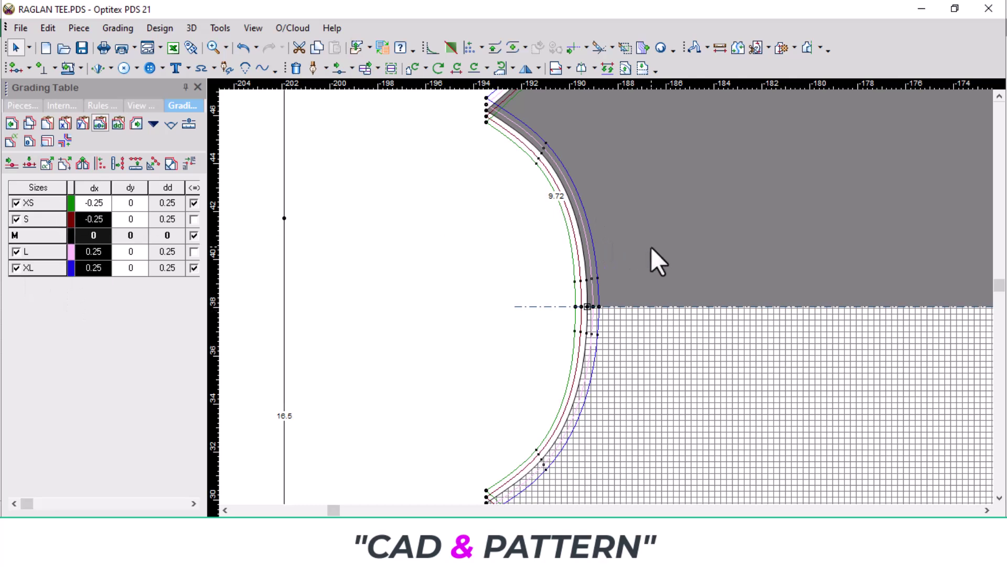
{"action": "scroll", "coordinate": [650, 247], "scroll_direction": "down", "scroll_amount": 3}
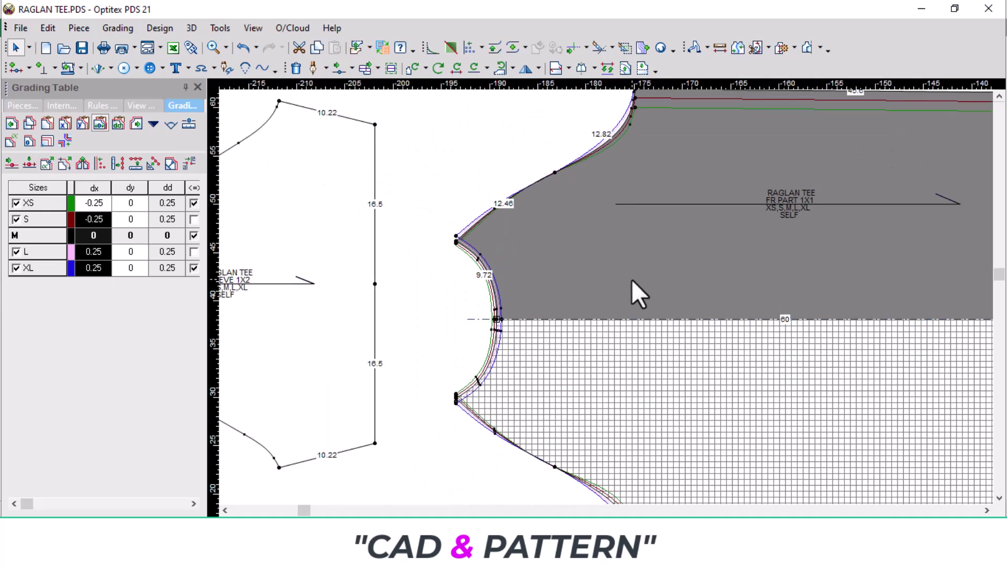
{"action": "scroll", "coordinate": [634, 279], "scroll_direction": "down", "scroll_amount": 2}
{"action": "scroll", "coordinate": [606, 272], "scroll_direction": "up", "scroll_amount": 4}
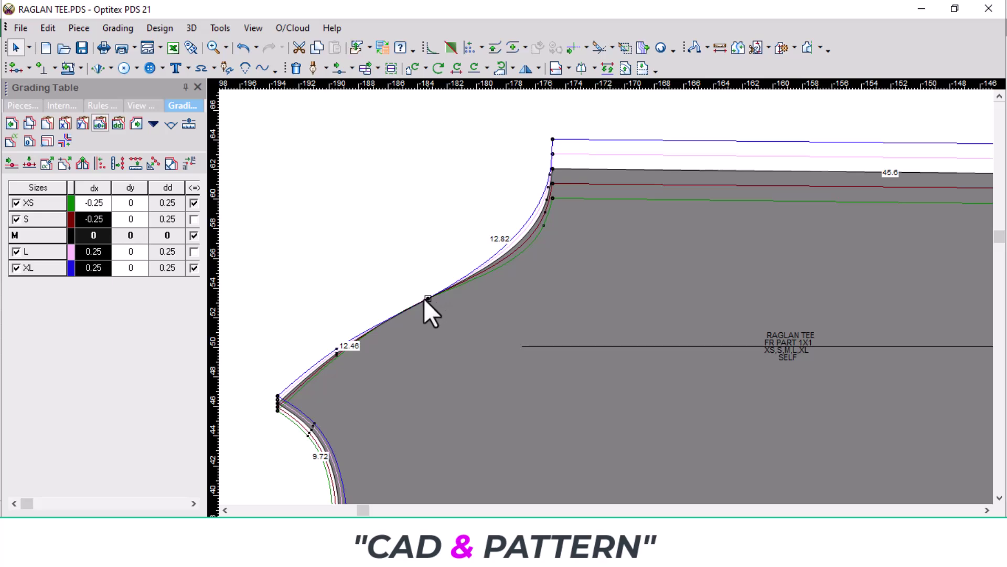
Step: Select the front part's middle raglan armhole point, then switch to the Excel grading spec and calculate 30.5 - 29.9 for chest width in Calculator
{"action": "left_click", "coordinate": [428, 298]}
{"action": "scroll", "coordinate": [470, 375], "scroll_direction": "down", "scroll_amount": 2}
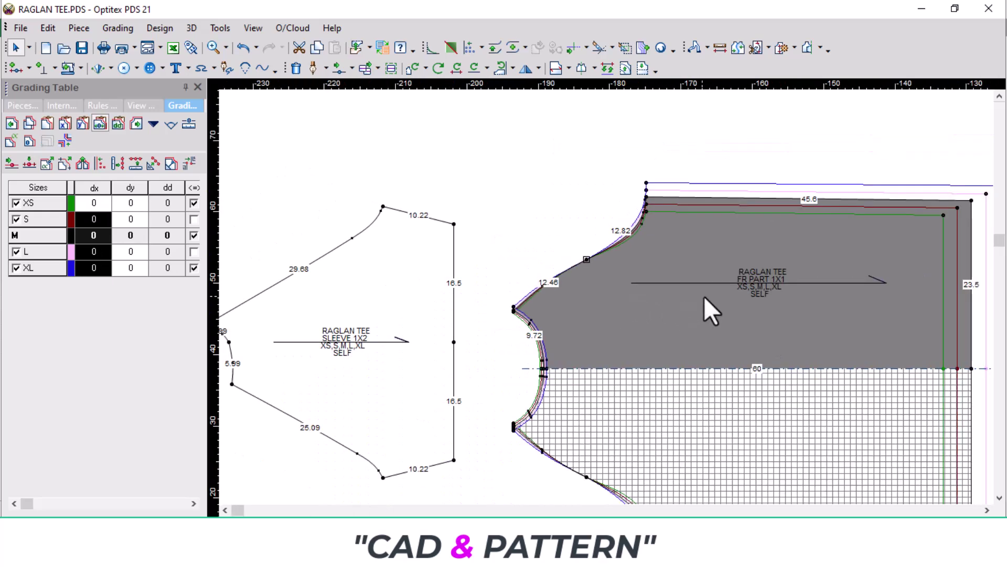
{"action": "key", "text": "alt+Tab"}
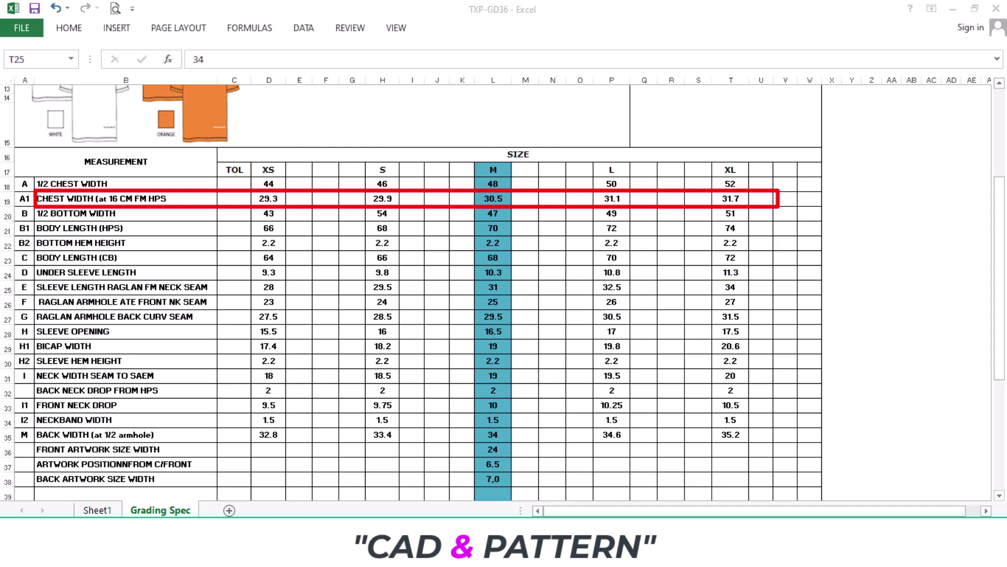
{"action": "key", "text": "alt+Tab"}
{"action": "left_click", "coordinate": [912, 449]}
{"action": "left_click", "coordinate": [853, 489]}
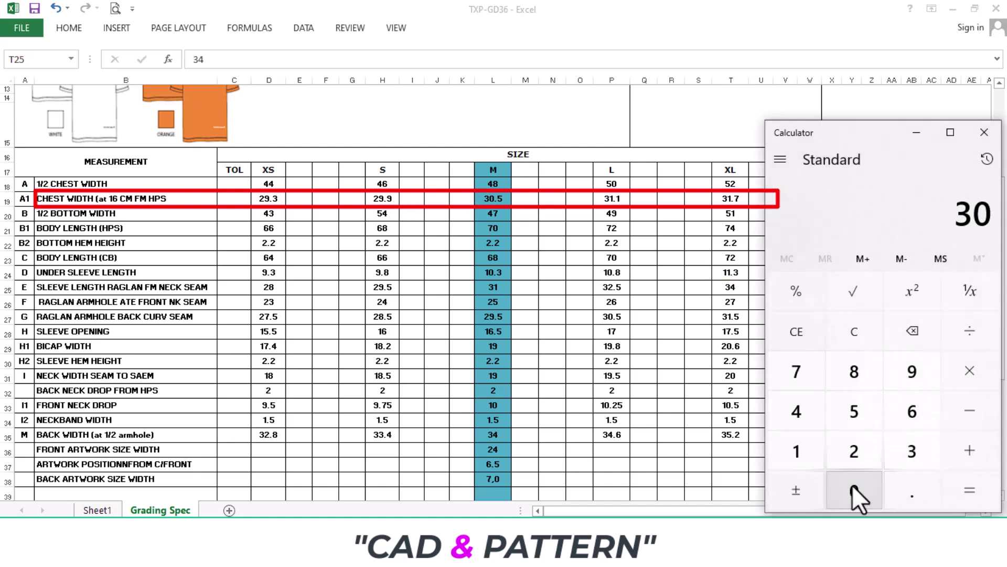
{"action": "left_click", "coordinate": [911, 488]}
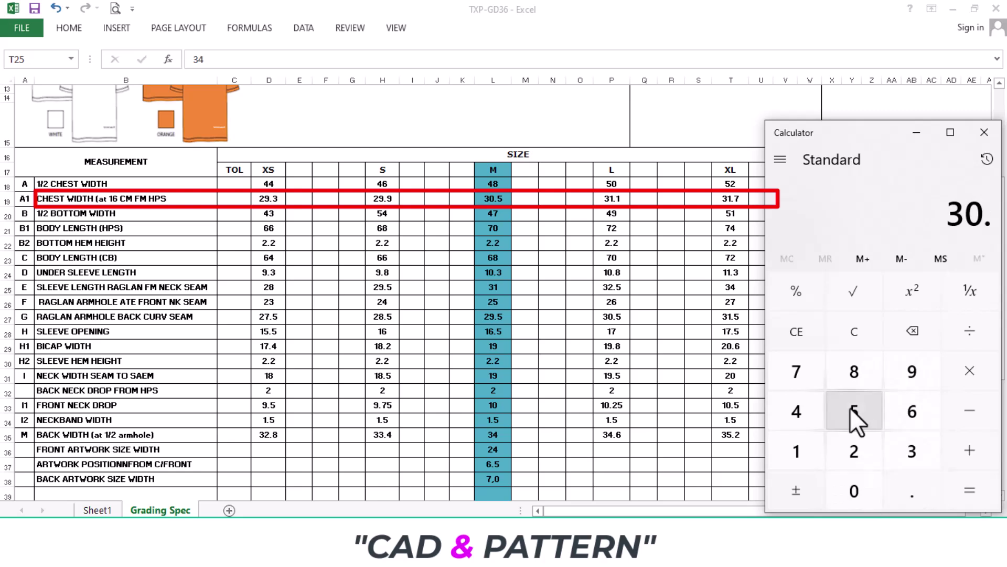
{"action": "left_click", "coordinate": [851, 408]}
{"action": "left_click", "coordinate": [965, 409]}
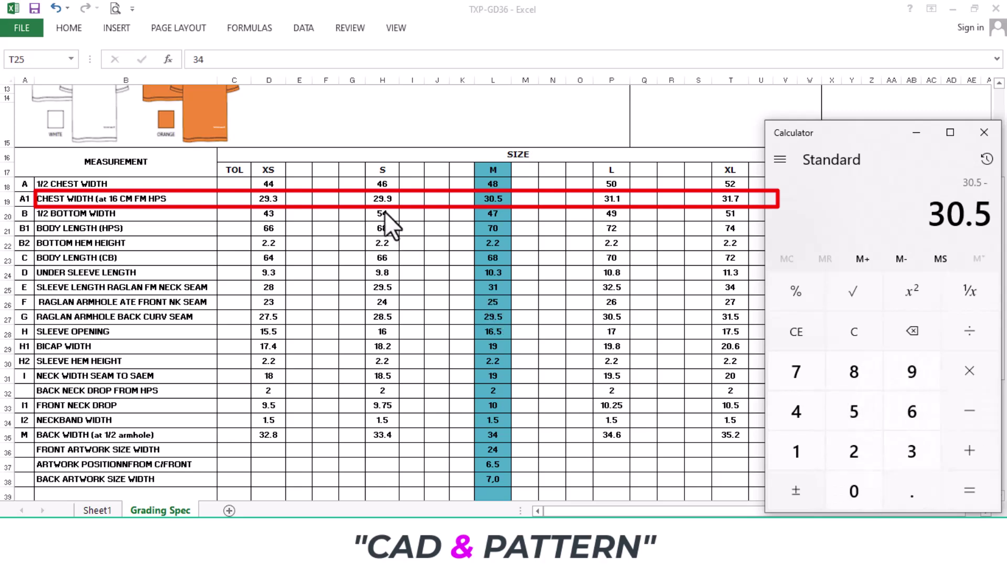
{"action": "left_click", "coordinate": [860, 452]}
{"action": "left_click", "coordinate": [913, 371]}
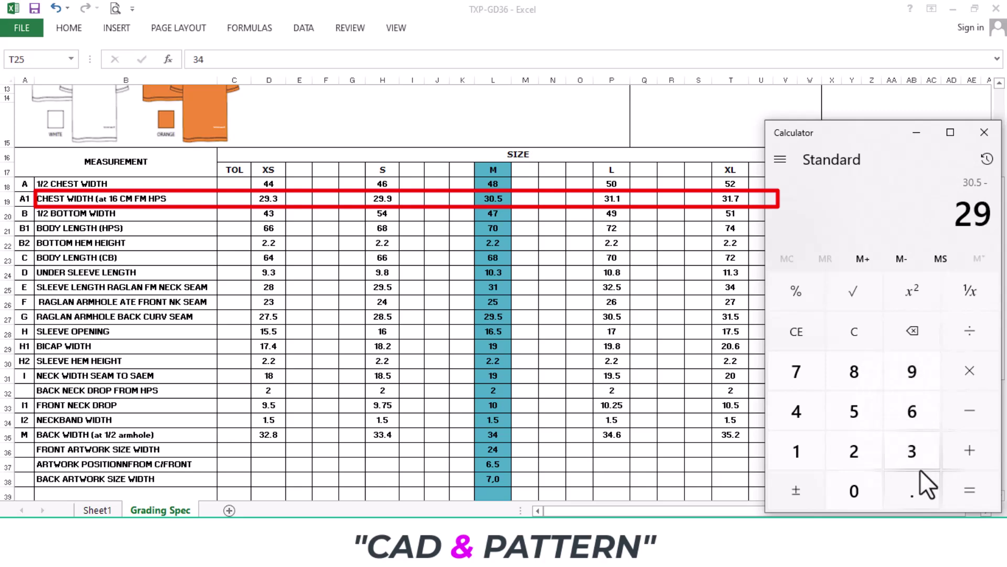
{"action": "left_click", "coordinate": [920, 485]}
{"action": "left_click", "coordinate": [913, 371]}
{"action": "left_click", "coordinate": [970, 489]}
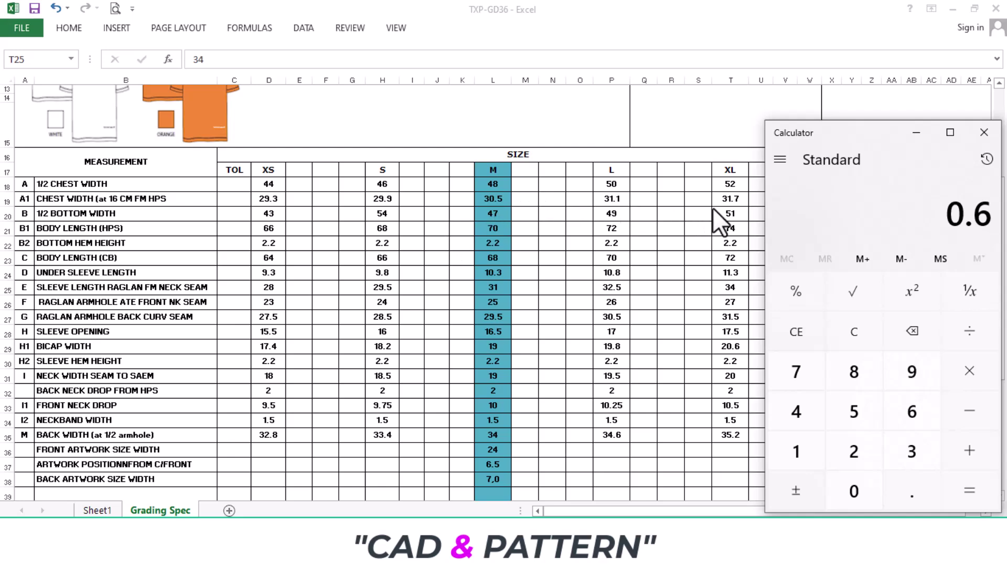
{"action": "left_click", "coordinate": [917, 133]}
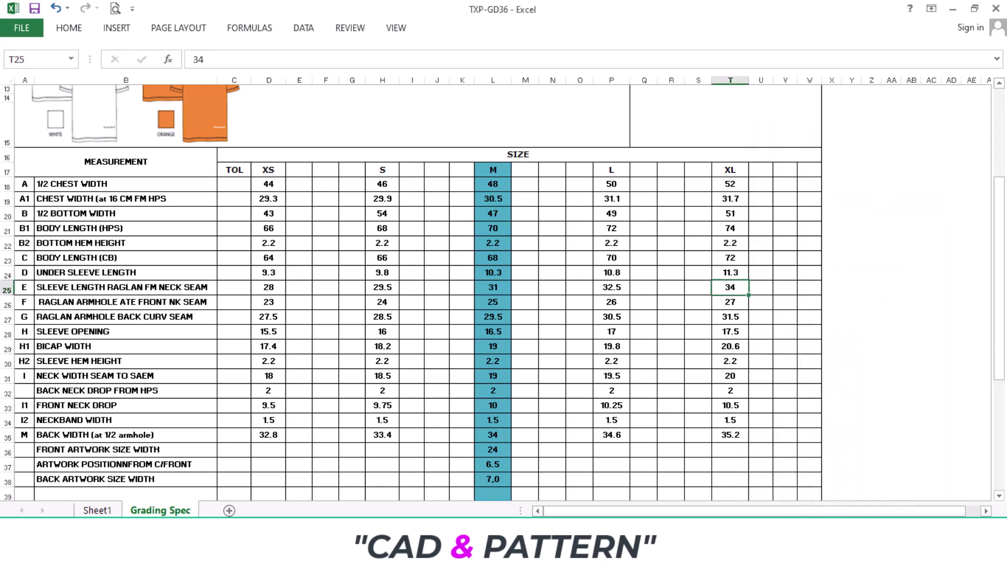
Step: Return to Optitex and grade the front part's middle raglan armhole point with dy -0.6 for XS and S and 0.6 for L and XL
{"action": "key", "text": "alt+Tab"}
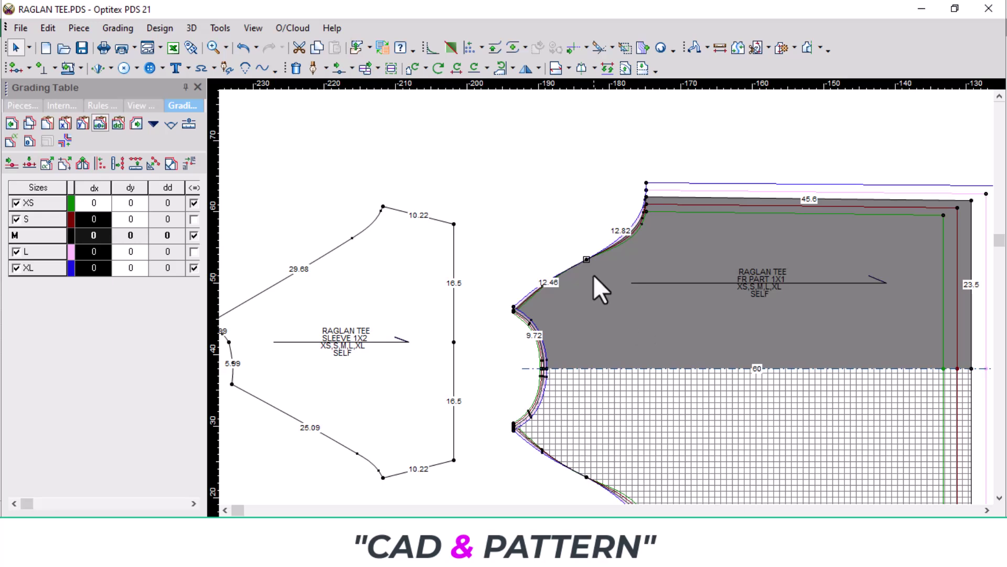
{"action": "left_click_drag", "start_coordinate": [135, 197], "coordinate": [129, 263]}
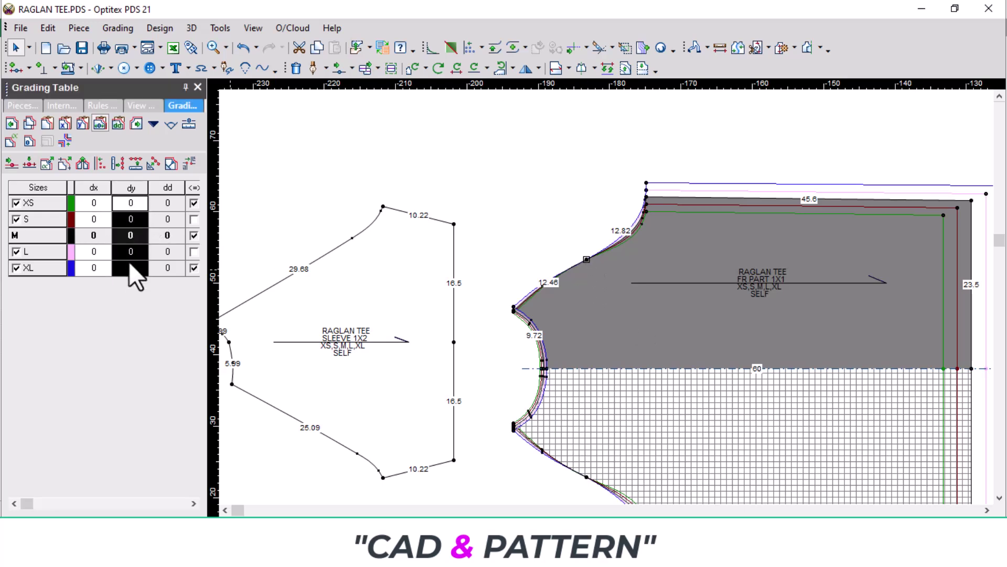
{"action": "type", "text": "-0.6"}
{"action": "key", "text": "Return"}
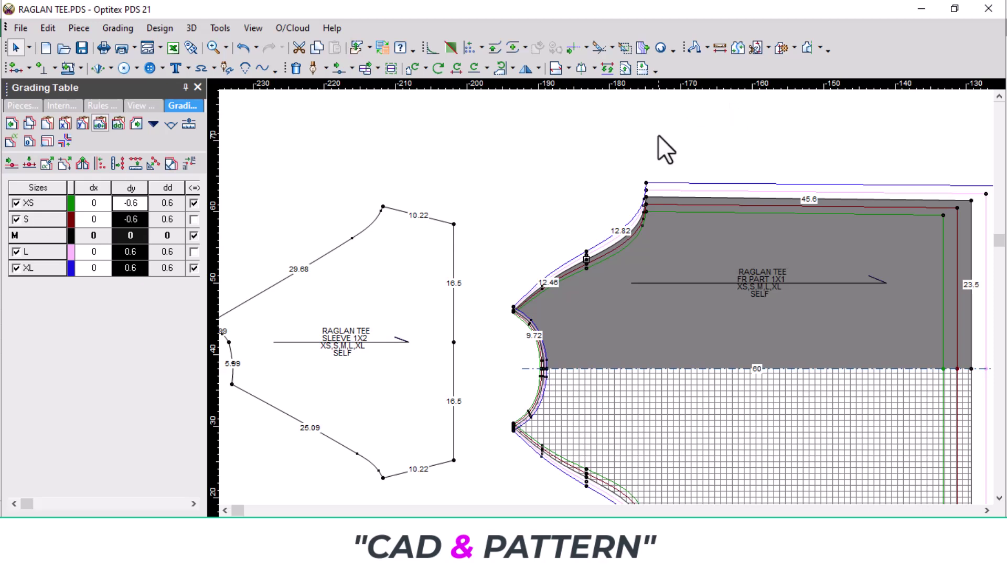
{"action": "left_click", "coordinate": [649, 243]}
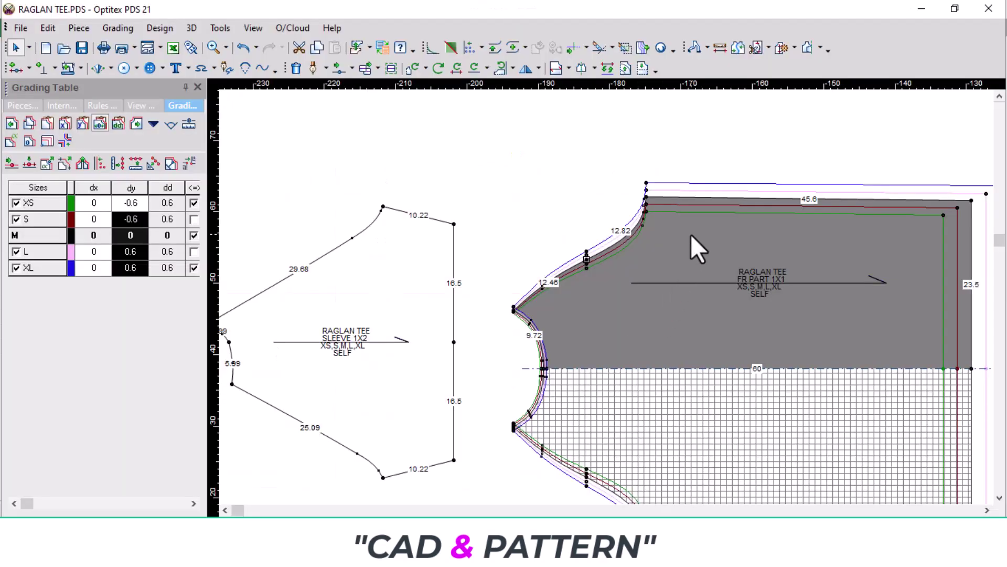
{"action": "scroll", "coordinate": [607, 293], "scroll_direction": "up", "scroll_amount": 3}
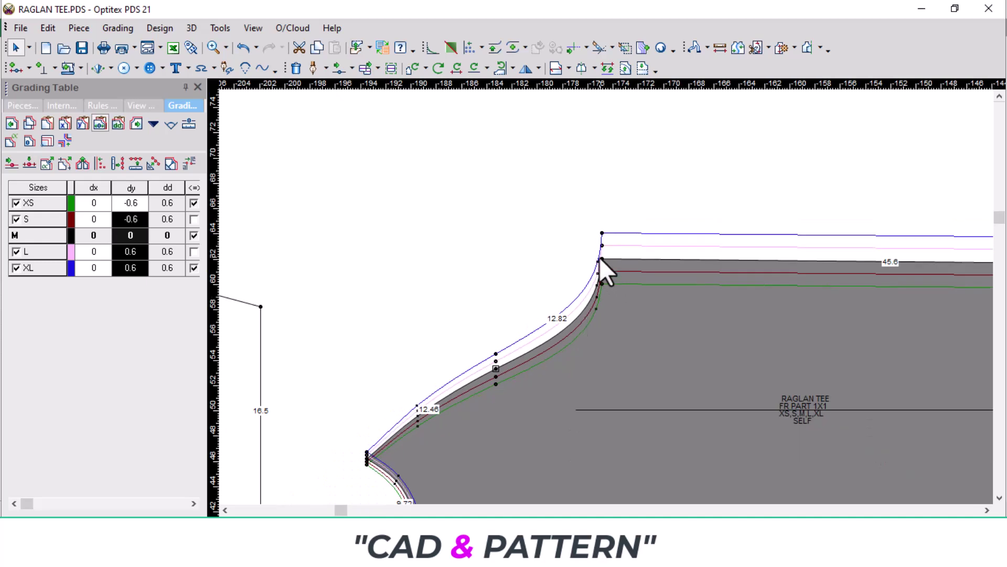
Step: Grade the front part's underarm point with dx -0.7 for XS and S and 0.7 for L and XL, then save the file
{"action": "left_click", "coordinate": [602, 258]}
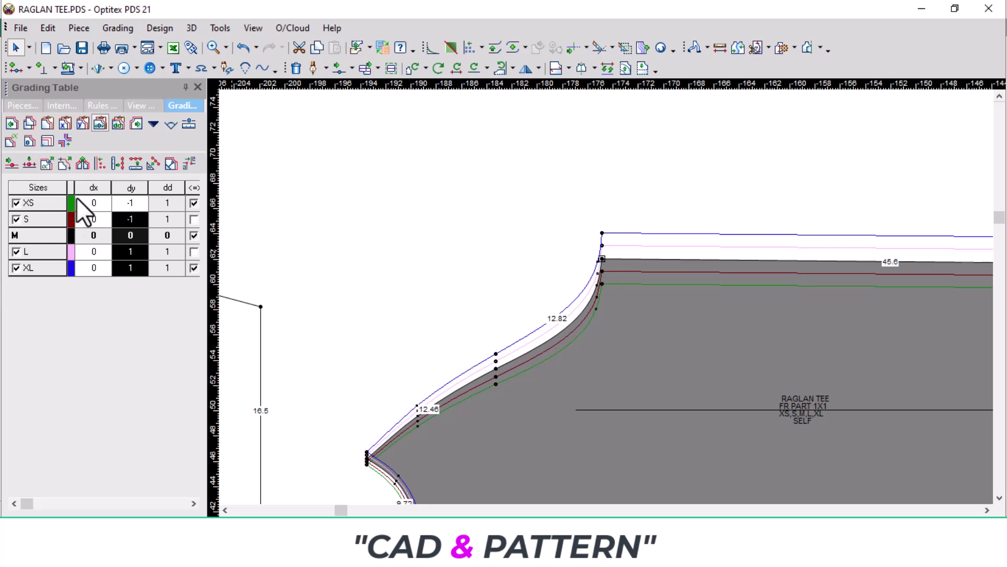
{"action": "left_click", "coordinate": [93, 217]}
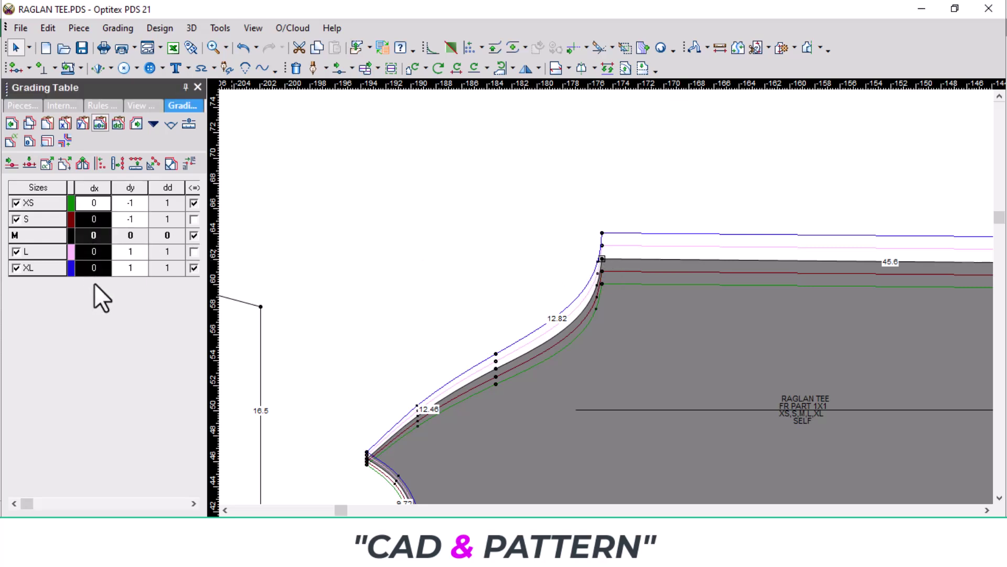
{"action": "type", "text": "-"}
{"action": "type", "text": "0.7"}
{"action": "key", "text": "Return"}
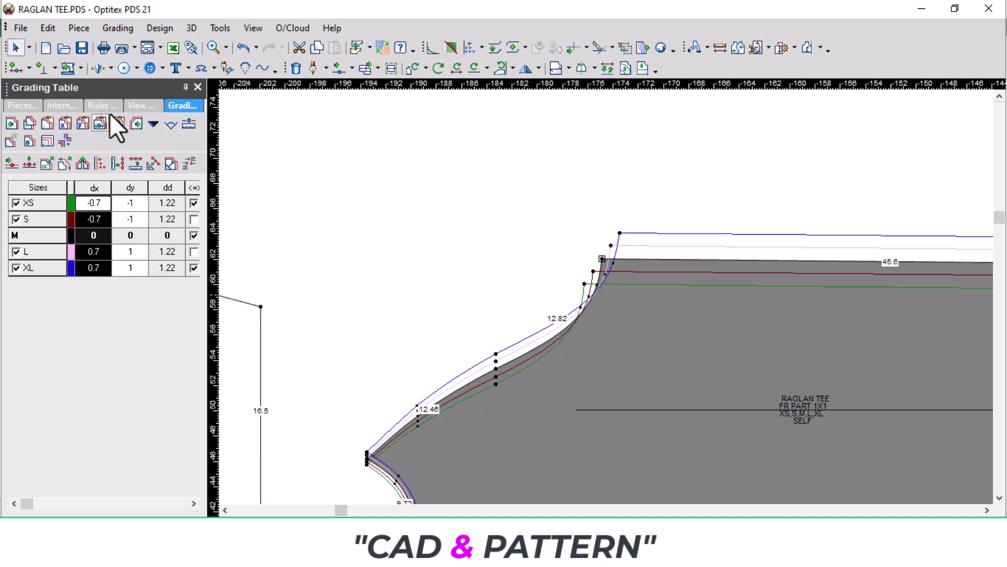
{"action": "left_click", "coordinate": [82, 48]}
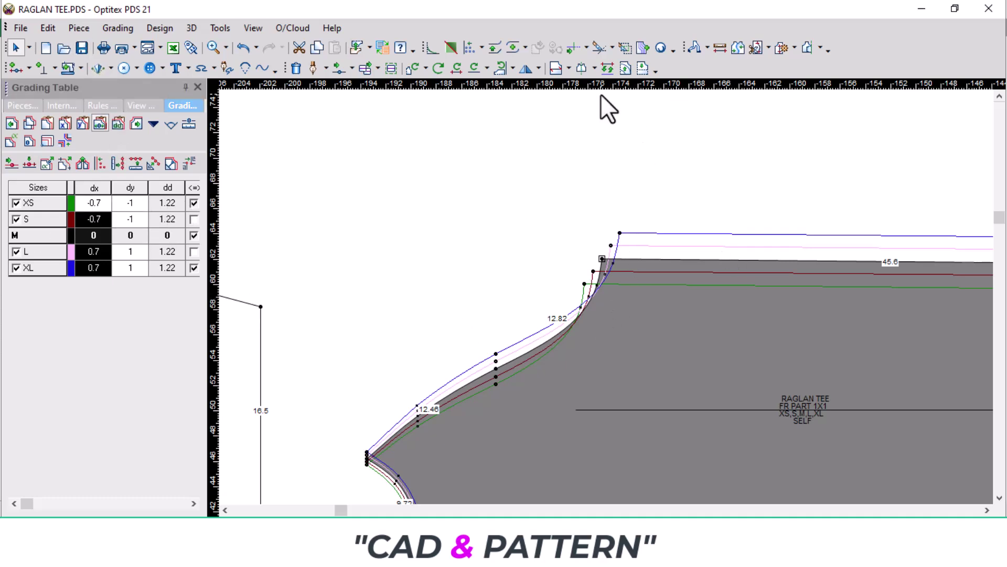
Step: Measure the front part's raglan armhole from the neck point to the underarm point in all sizes, then close the measurement
{"action": "left_click", "coordinate": [717, 48]}
{"action": "left_click", "coordinate": [367, 458]}
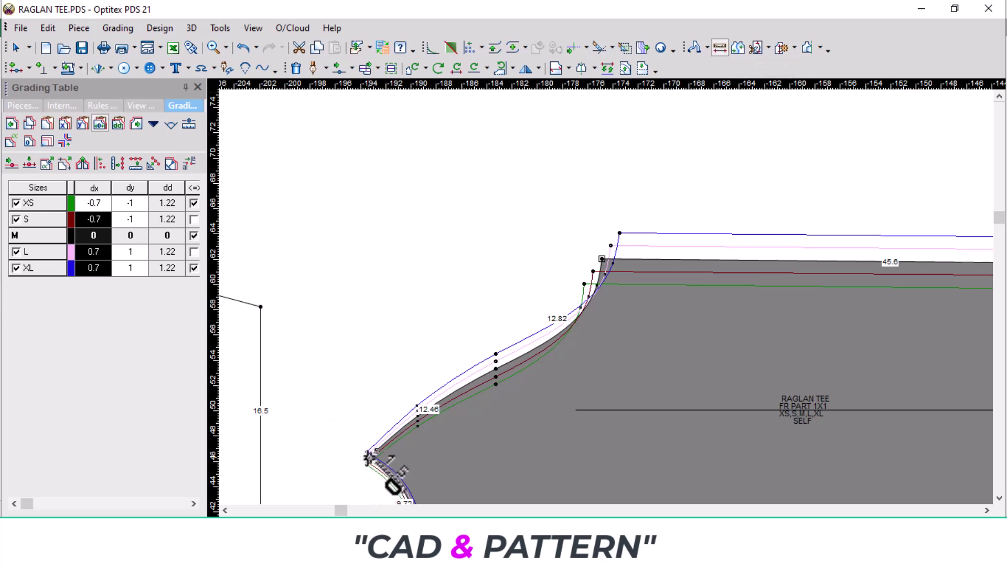
{"action": "left_click", "coordinate": [601, 259]}
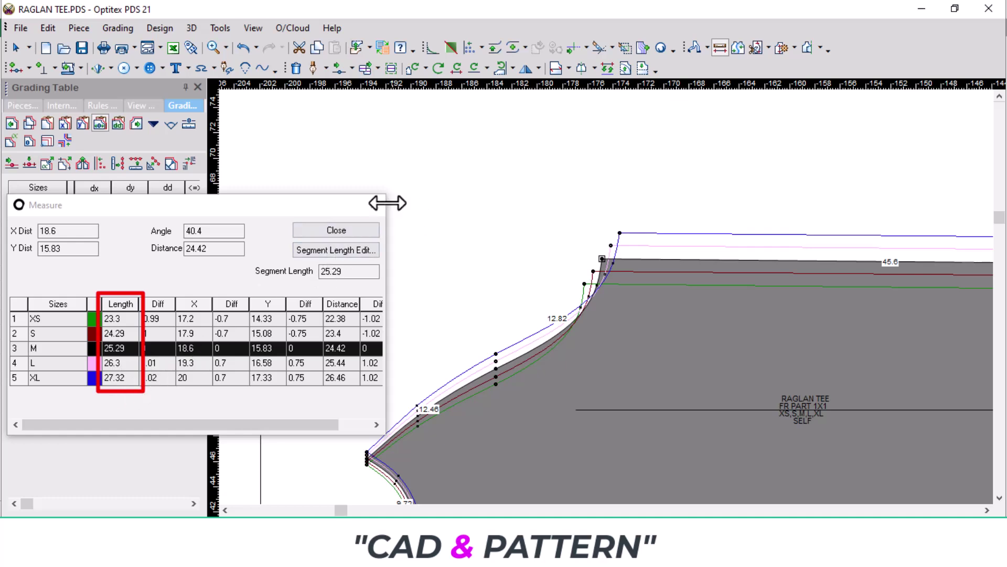
{"action": "left_click", "coordinate": [371, 206]}
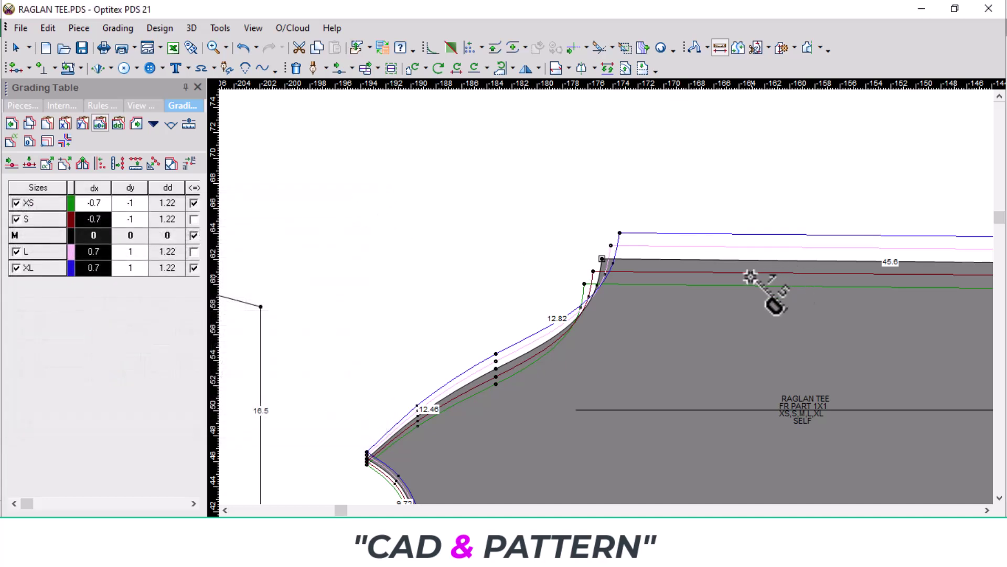
{"action": "right_click", "coordinate": [536, 209]}
{"action": "left_click", "coordinate": [575, 215]}
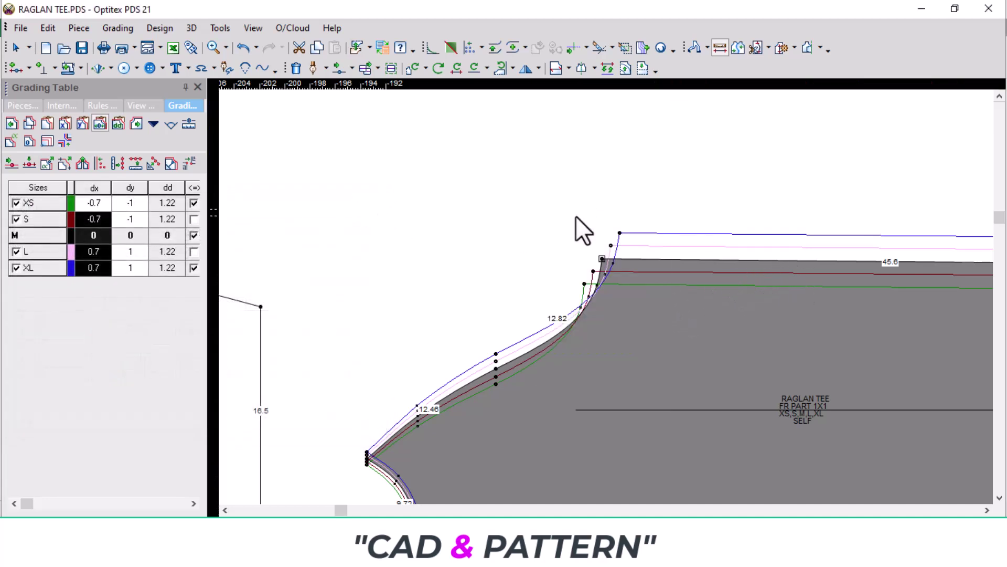
Step: Examine the graded sizes around the front part's underarm, raglan armhole and neckline, and across the whole piece
{"action": "scroll", "coordinate": [602, 295], "scroll_direction": "up", "scroll_amount": 2}
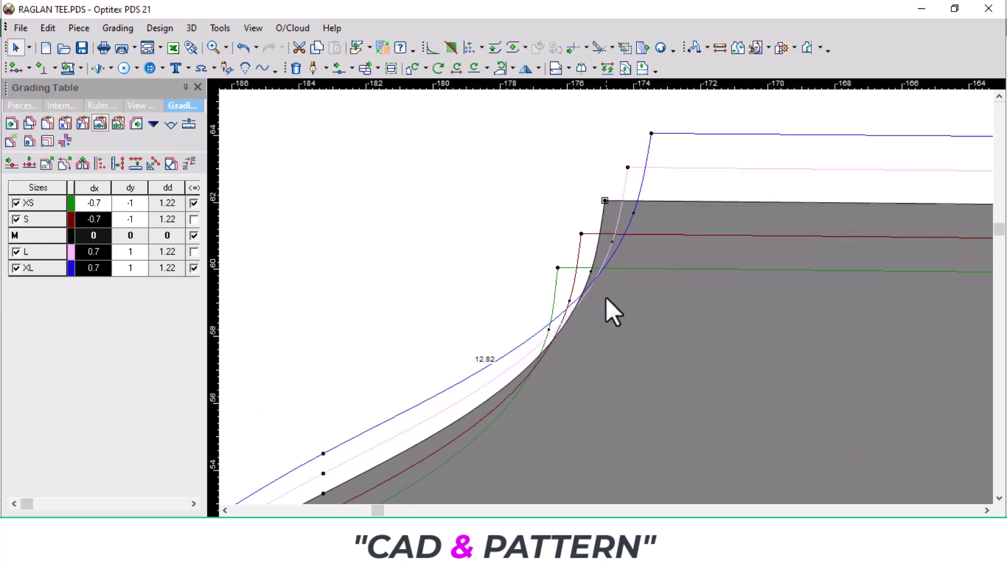
{"action": "scroll", "coordinate": [650, 273], "scroll_direction": "down", "scroll_amount": 2}
{"action": "scroll", "coordinate": [614, 305], "scroll_direction": "up", "scroll_amount": 2}
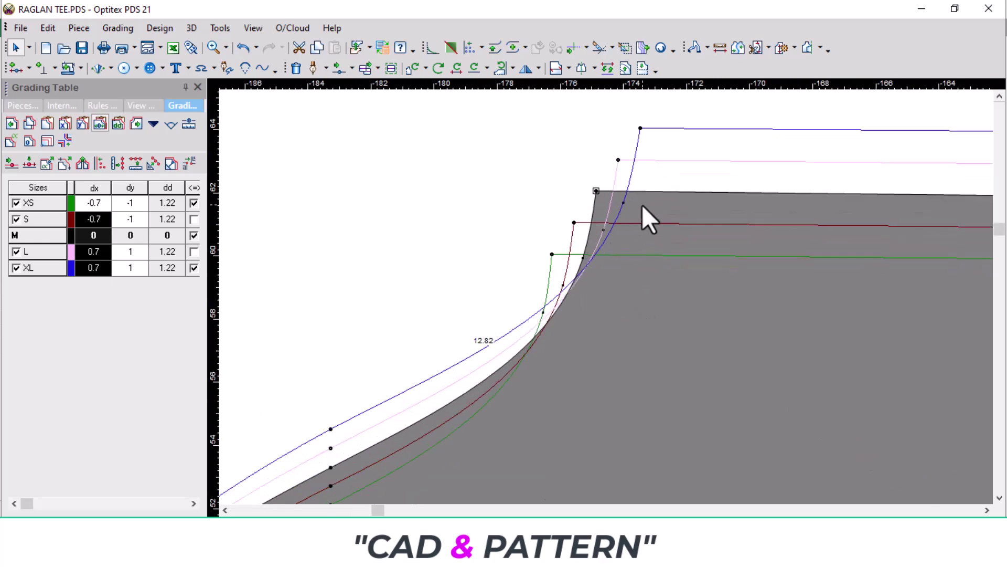
{"action": "scroll", "coordinate": [622, 248], "scroll_direction": "down", "scroll_amount": 1}
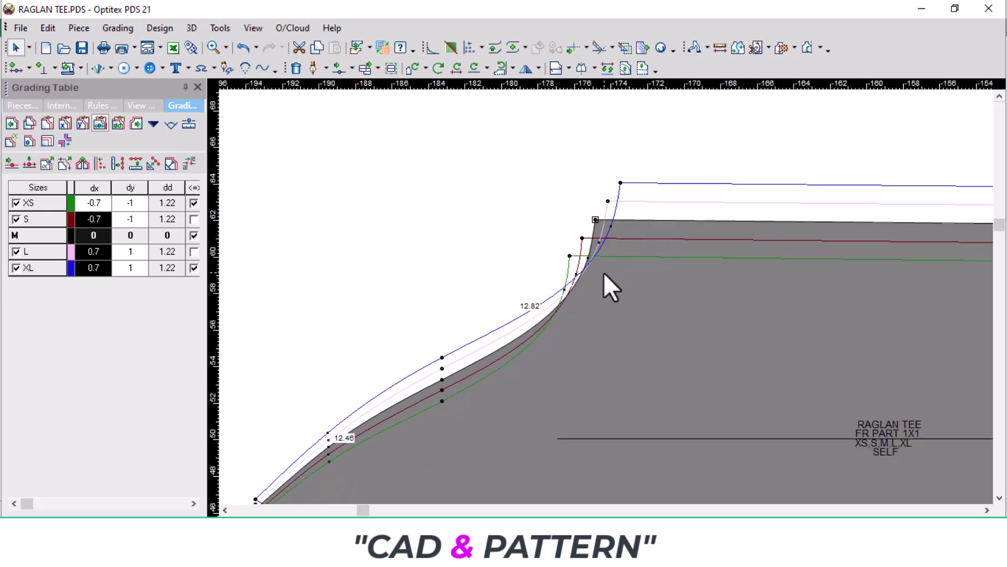
{"action": "scroll", "coordinate": [603, 272], "scroll_direction": "down", "scroll_amount": 1}
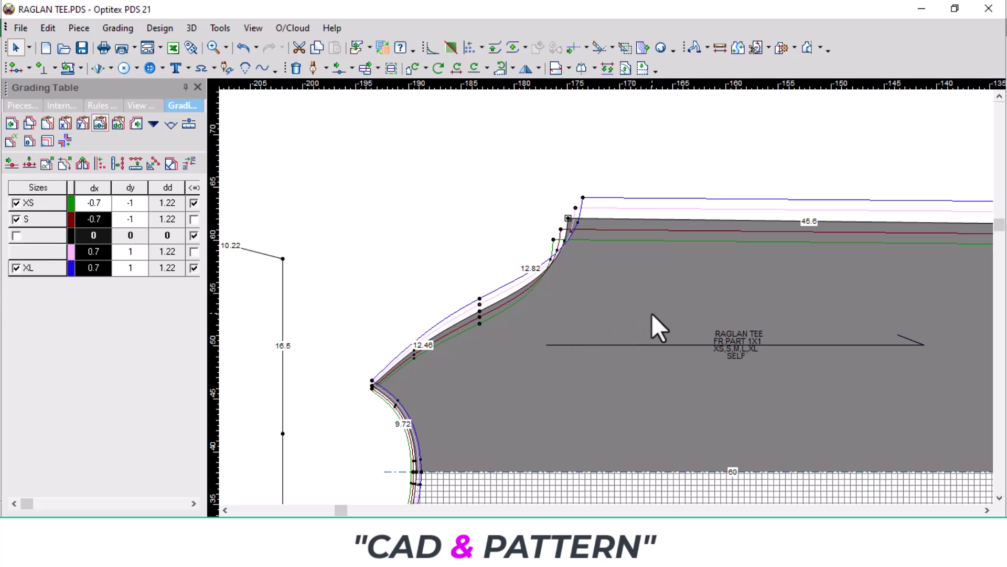
{"action": "scroll", "coordinate": [605, 297], "scroll_direction": "down", "scroll_amount": 1}
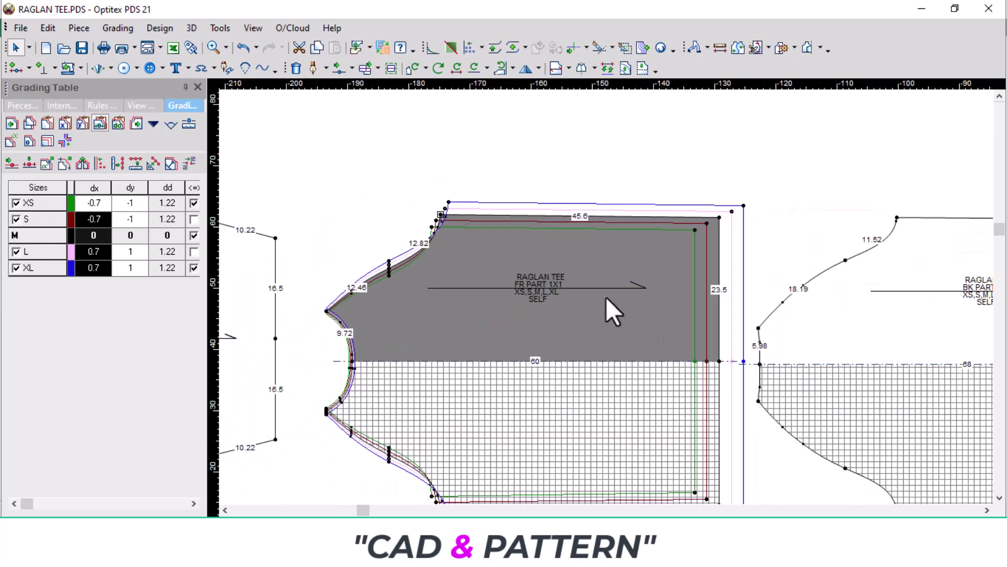
{"action": "scroll", "coordinate": [366, 348], "scroll_direction": "up", "scroll_amount": 1}
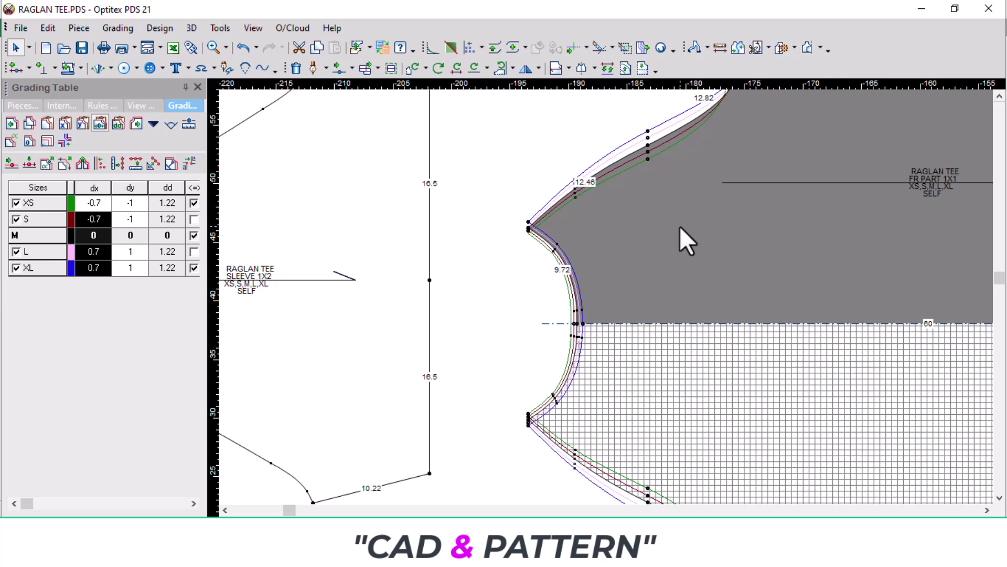
{"action": "scroll", "coordinate": [567, 292], "scroll_direction": "down", "scroll_amount": 1}
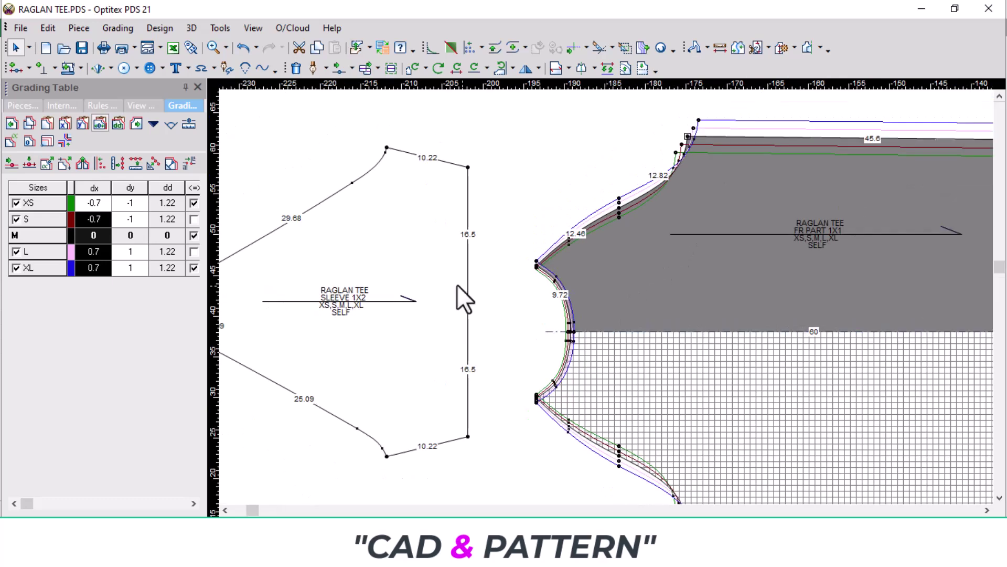
Step: Move the sleeve piece slightly so that it lines up beside the front part, and review the full set of pieces
{"action": "mouse_move", "coordinate": [461, 290]}
{"action": "left_mouse_down"}
{"action": "mouse_move", "coordinate": [456, 279]}
{"action": "mouse_move", "coordinate": [471, 302]}
{"action": "left_mouse_up"}
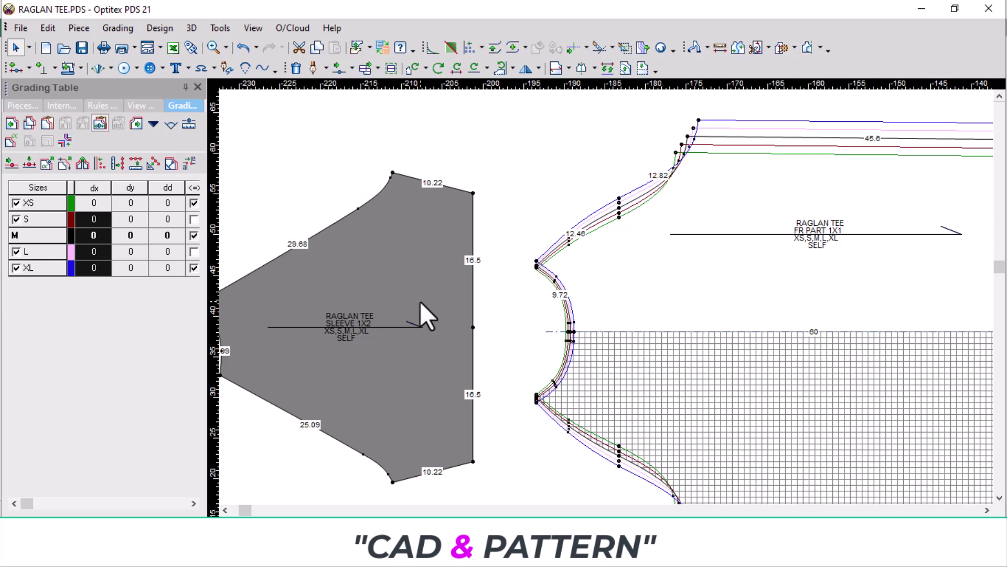
{"action": "scroll", "coordinate": [421, 303], "scroll_direction": "down", "scroll_amount": 2}
{"action": "scroll", "coordinate": [619, 299], "scroll_direction": "up", "scroll_amount": 4}
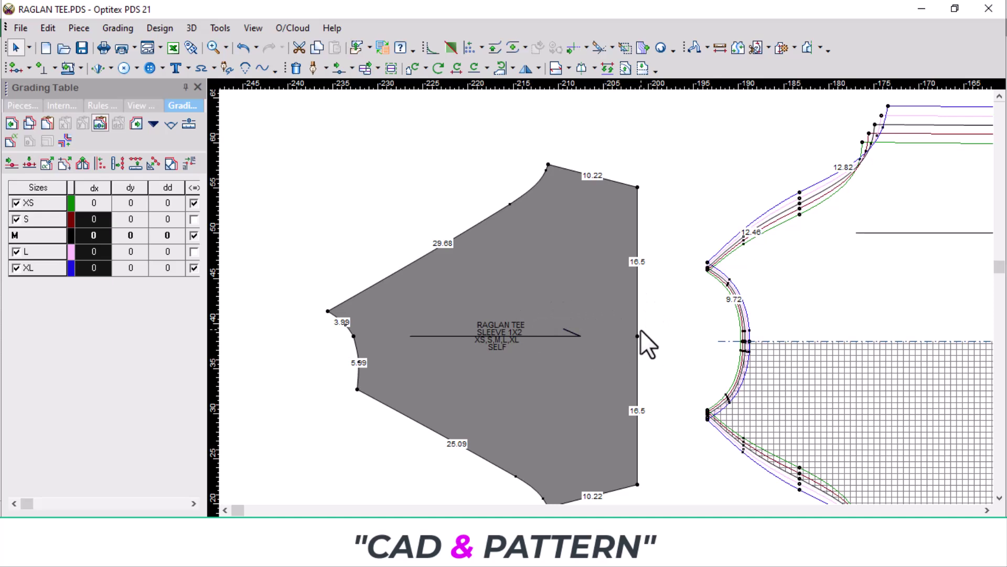
{"action": "scroll", "coordinate": [690, 353], "scroll_direction": "down", "scroll_amount": 2}
{"action": "scroll", "coordinate": [815, 251], "scroll_direction": "down", "scroll_amount": 2}
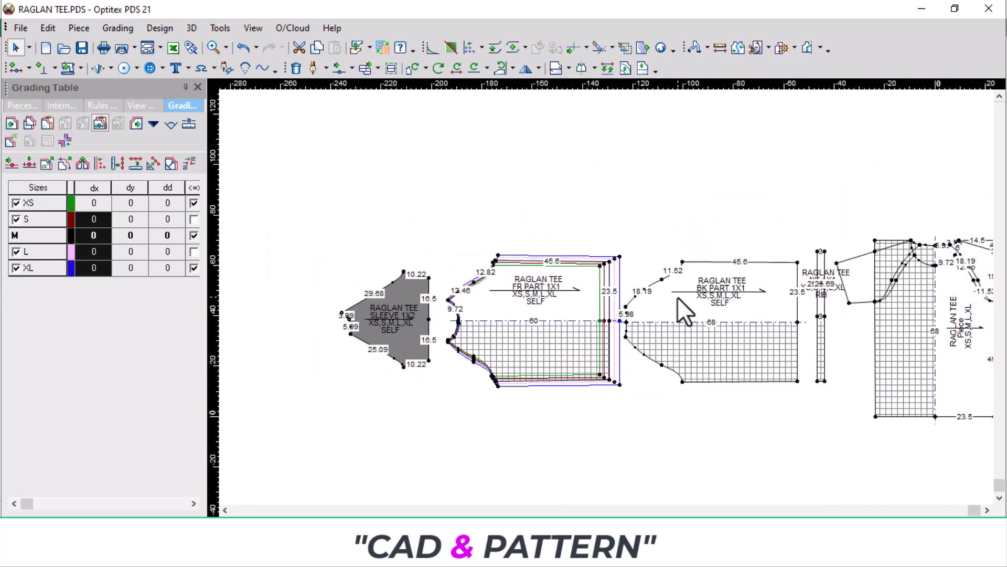
Step: Copy the grading of the front part's side hem corner onto the back part's side hem corner and centre hem point
{"action": "scroll", "coordinate": [678, 297], "scroll_direction": "up", "scroll_amount": 4}
{"action": "left_click", "coordinate": [427, 328]}
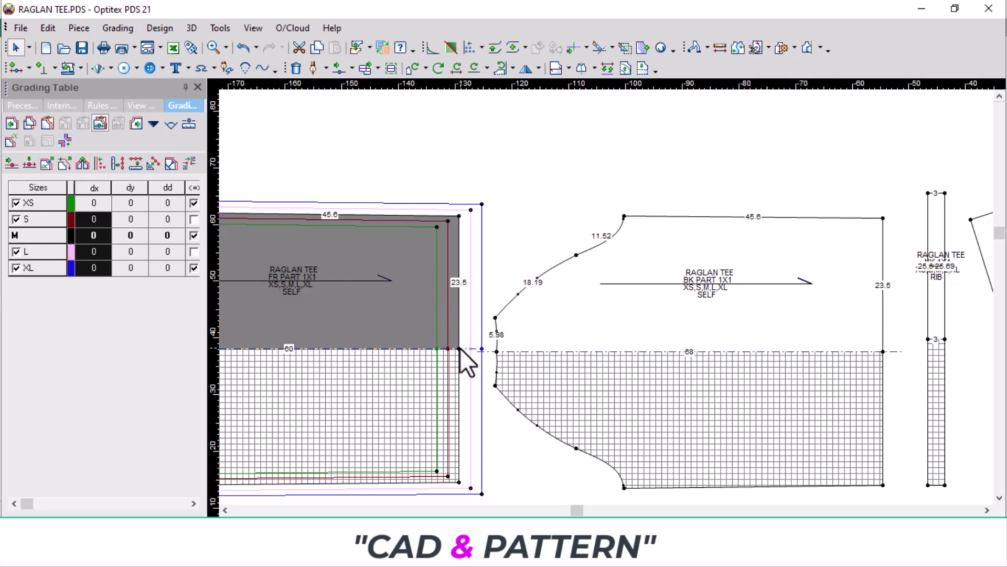
{"action": "left_click", "coordinate": [459, 216]}
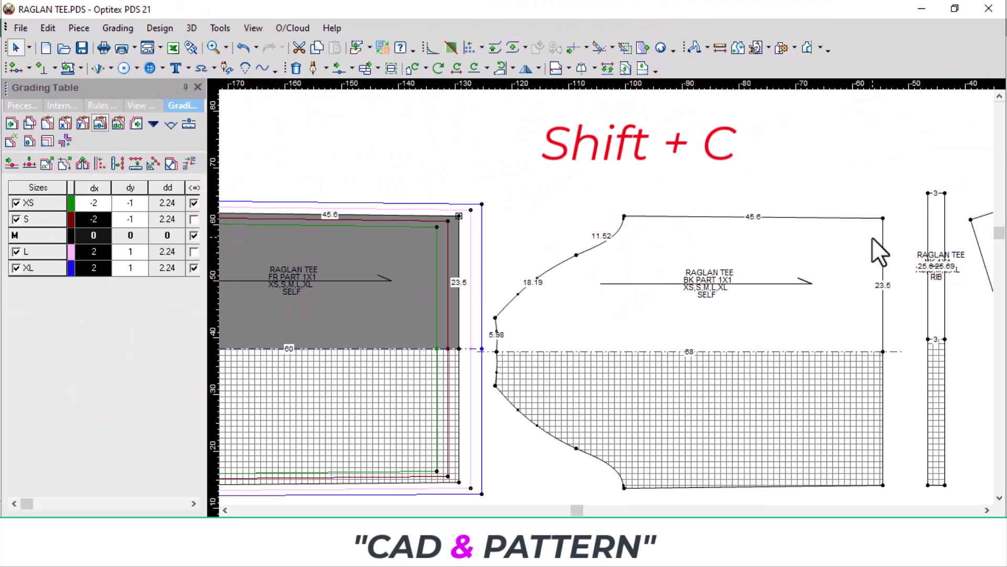
{"action": "left_click", "coordinate": [884, 220]}
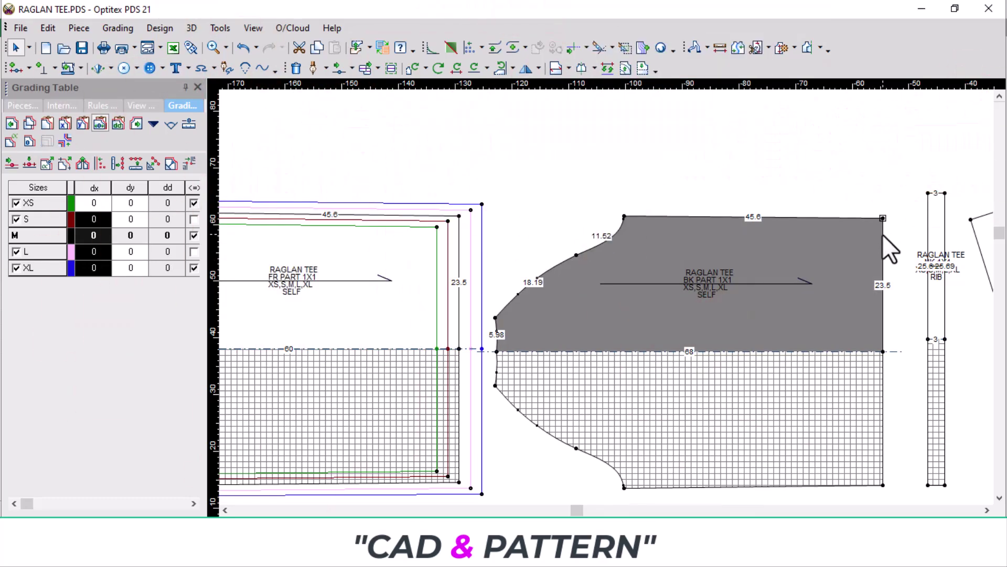
{"action": "left_click", "coordinate": [882, 351], "text": "shift"}
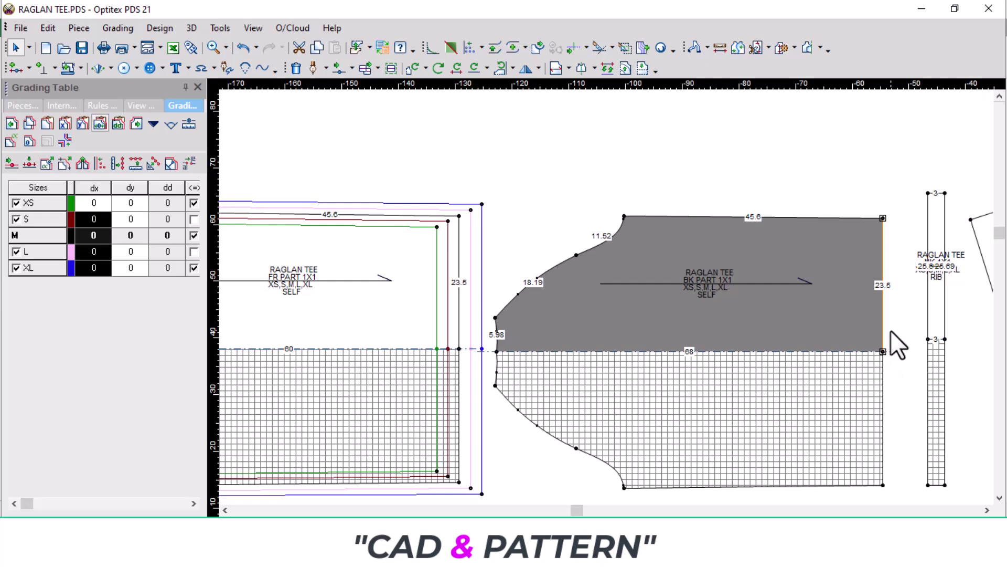
{"action": "key", "text": "shift+v"}
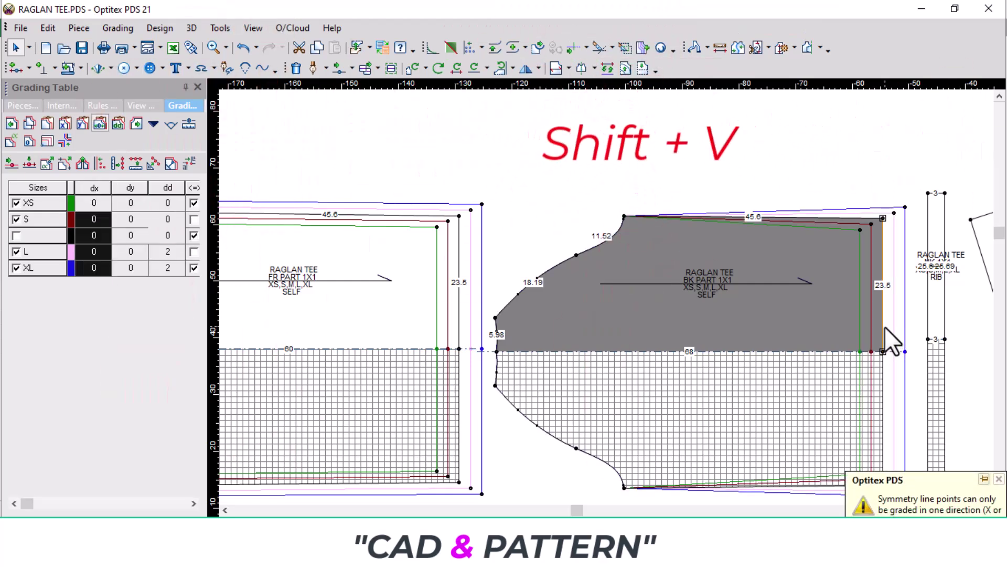
Step: Copy the grading of the front part's underarm point onto the back part's underarm point
{"action": "scroll", "coordinate": [606, 297], "scroll_direction": "down", "scroll_amount": 2}
{"action": "scroll", "coordinate": [442, 285], "scroll_direction": "down", "scroll_amount": 2}
{"action": "scroll", "coordinate": [612, 296], "scroll_direction": "up", "scroll_amount": 5}
{"action": "scroll", "coordinate": [611, 296], "scroll_direction": "up", "scroll_amount": 1}
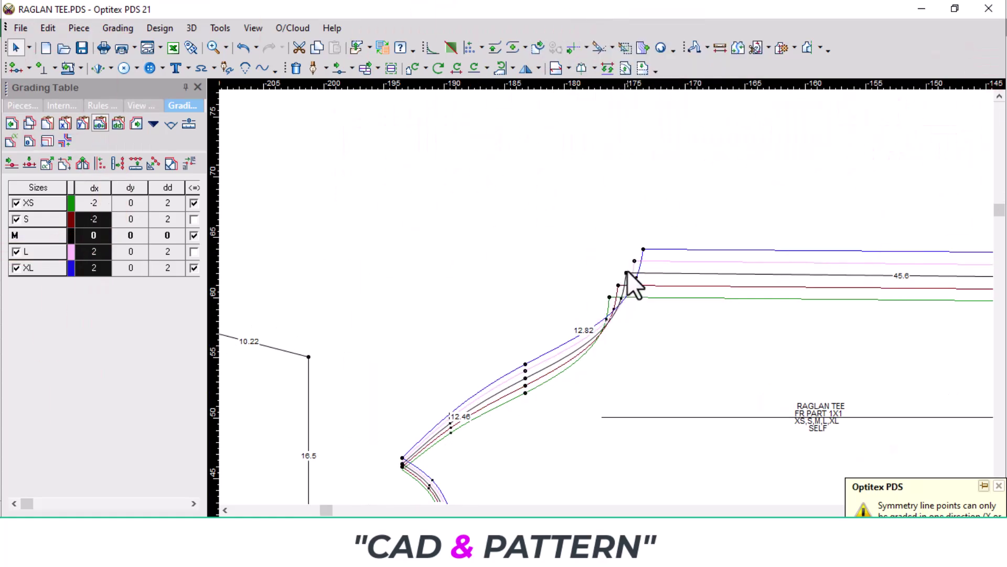
{"action": "left_click", "coordinate": [627, 271]}
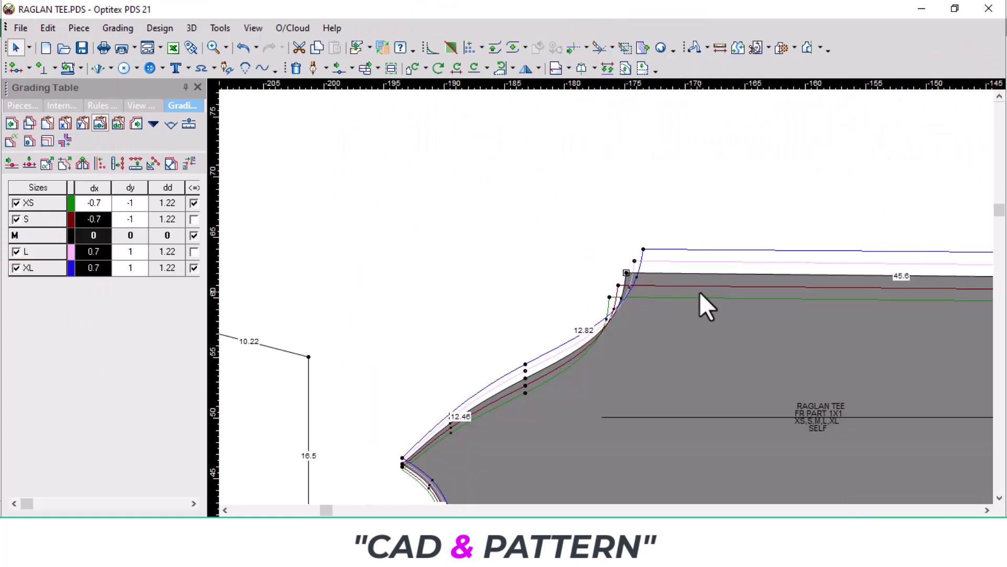
{"action": "scroll", "coordinate": [745, 291], "scroll_direction": "down", "scroll_amount": 2}
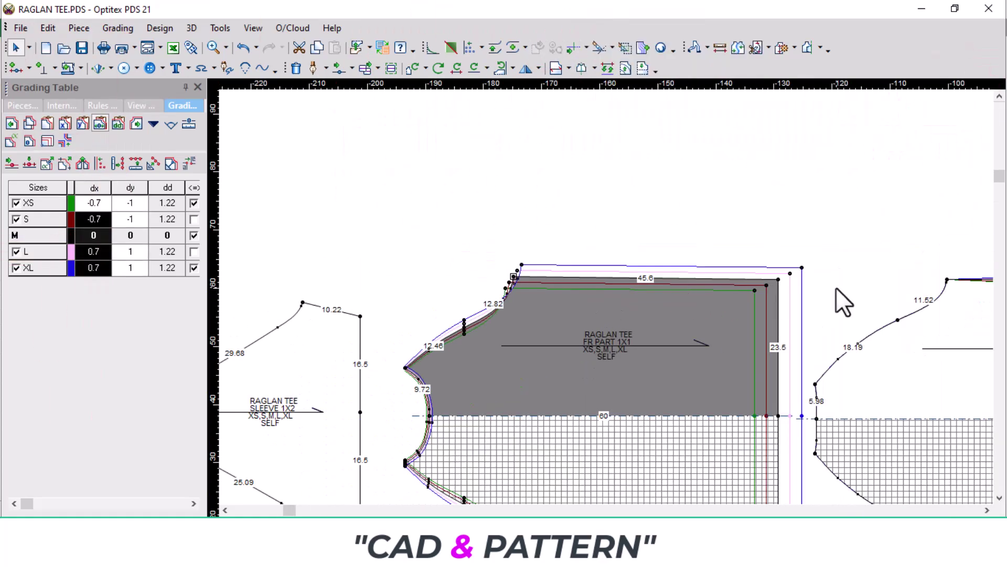
{"action": "left_click", "coordinate": [947, 278]}
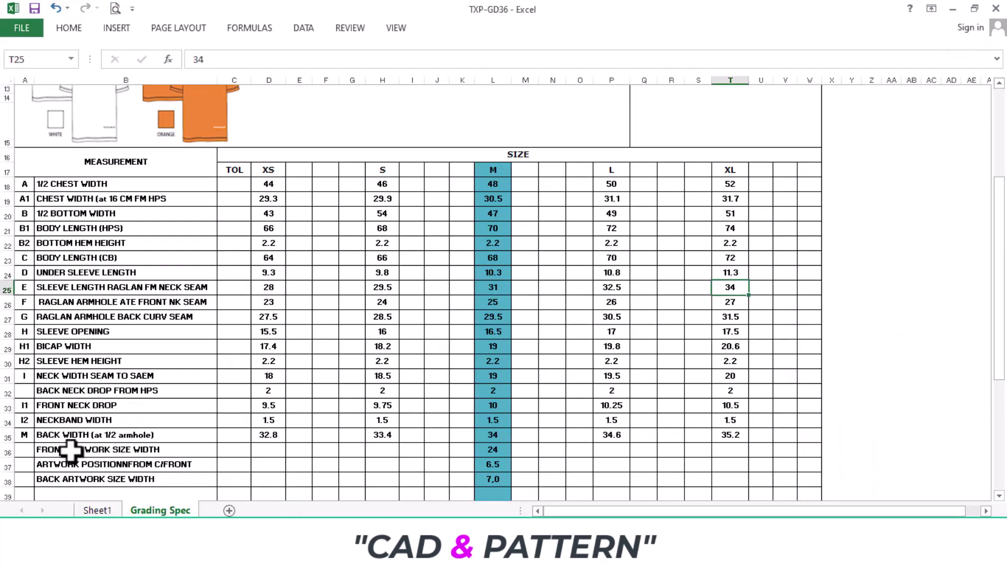
Step: Check the back width at 1/2 armhole in the Excel grading spec, then copy the front's middle armhole point grading to the back's in Optitex
{"action": "left_click", "coordinate": [153, 432]}
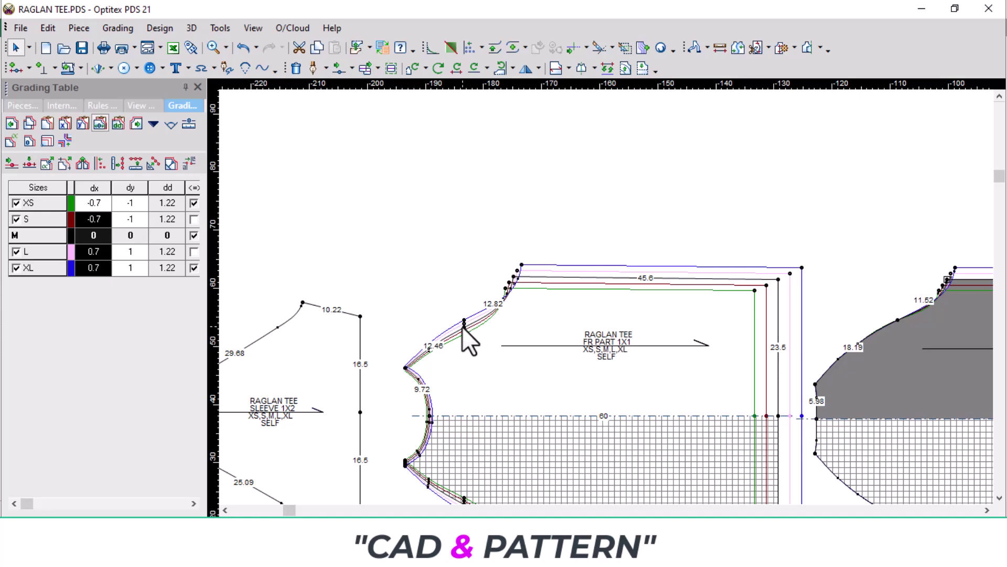
{"action": "left_click", "coordinate": [463, 326]}
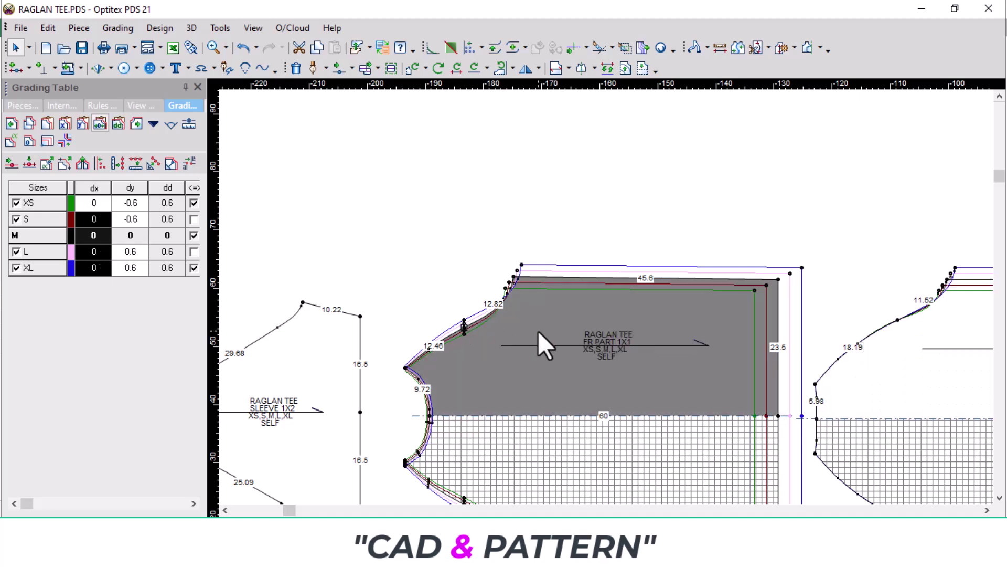
{"action": "left_click", "coordinate": [896, 320]}
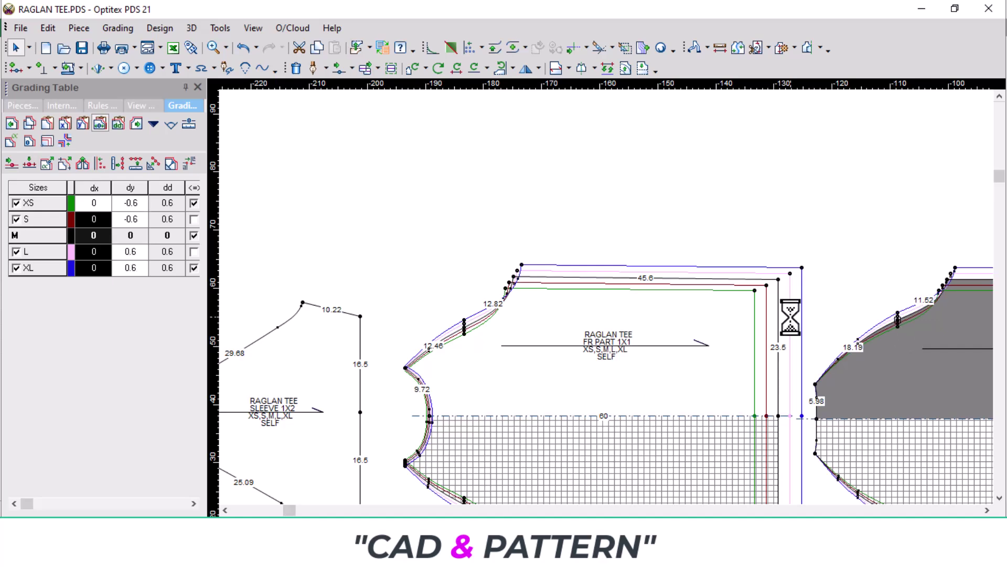
Step: Copy the grading of the front part's neck point at the raglan seam onto the back part's corresponding neck point
{"action": "left_click", "coordinate": [405, 368]}
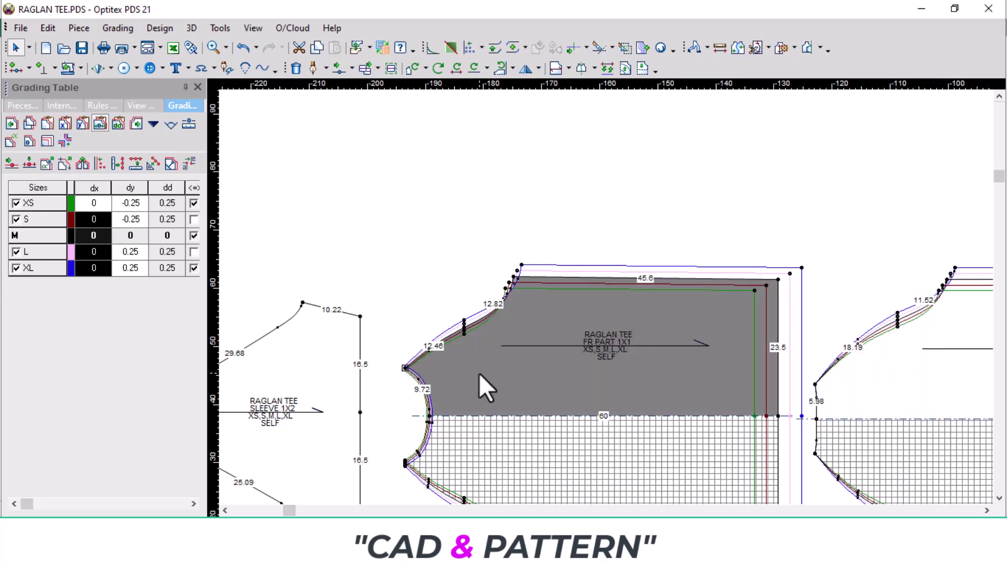
{"action": "scroll", "coordinate": [442, 378], "scroll_direction": "up", "scroll_amount": 2}
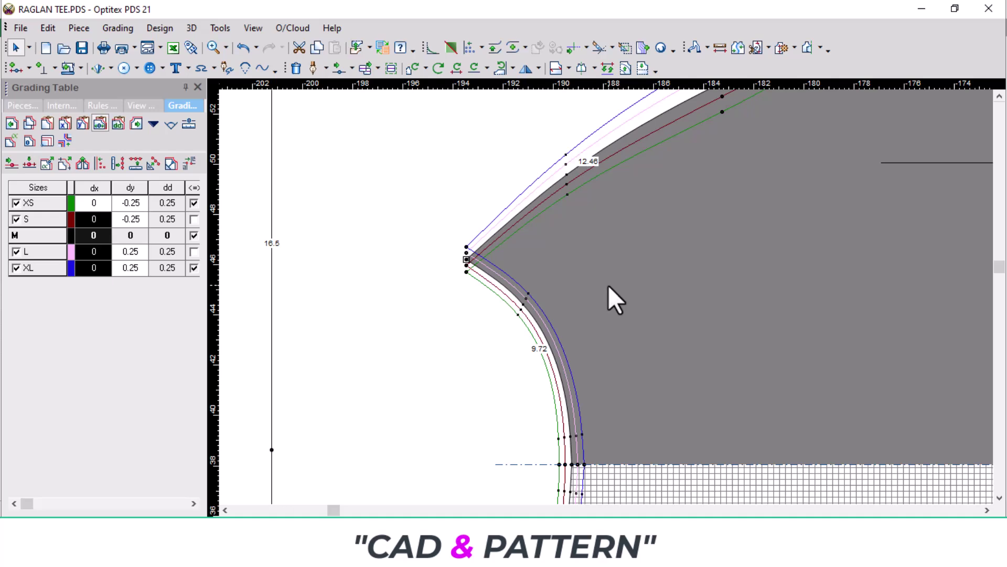
{"action": "scroll", "coordinate": [745, 304], "scroll_direction": "down", "scroll_amount": 3}
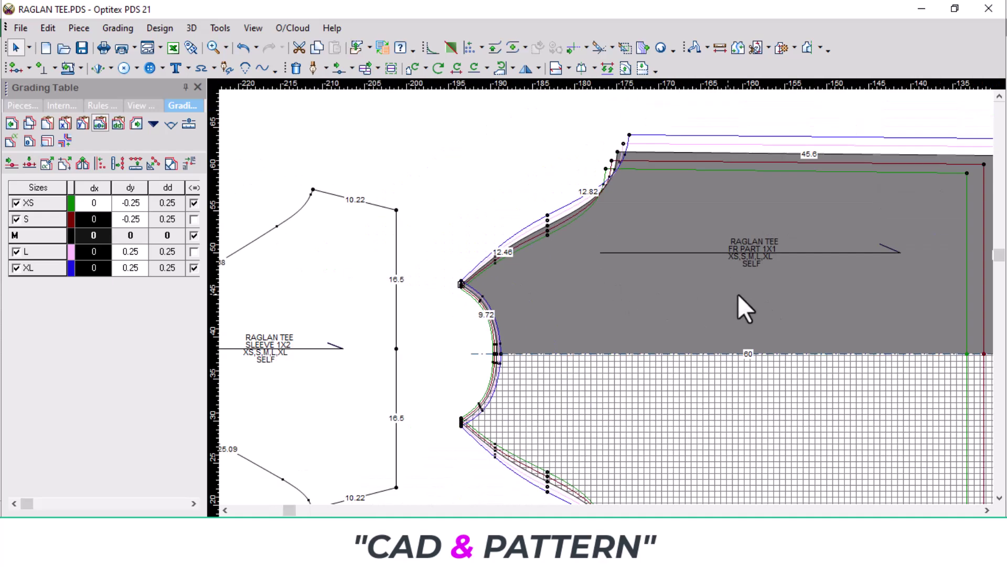
{"action": "scroll", "coordinate": [606, 297], "scroll_direction": "up", "scroll_amount": 2}
{"action": "left_click", "coordinate": [553, 319]}
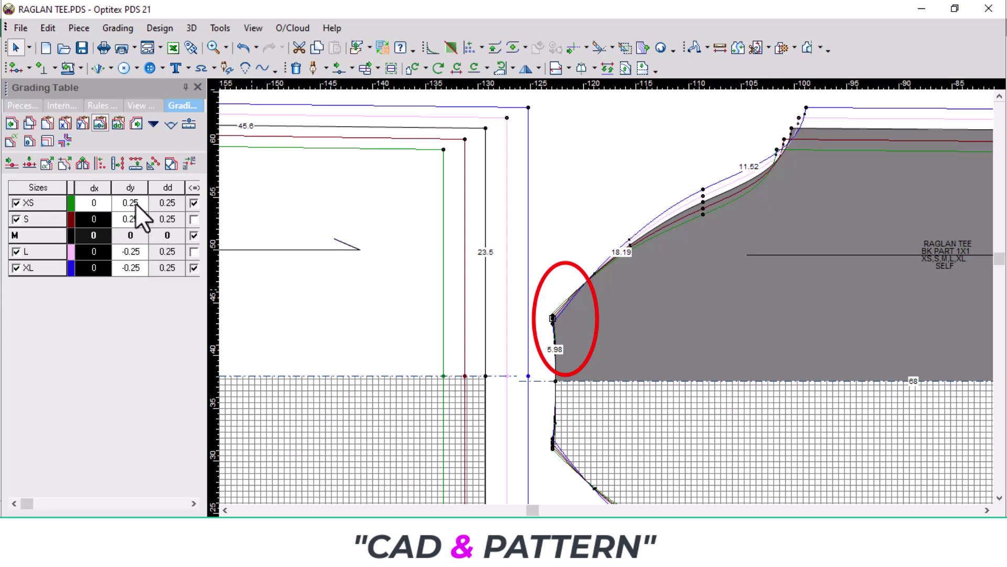
Step: Flip the dy grading of the back neck point to -0.25 for XS and S and 0.25 for L and XL
{"action": "left_click_drag", "start_coordinate": [135, 203], "coordinate": [134, 250]}
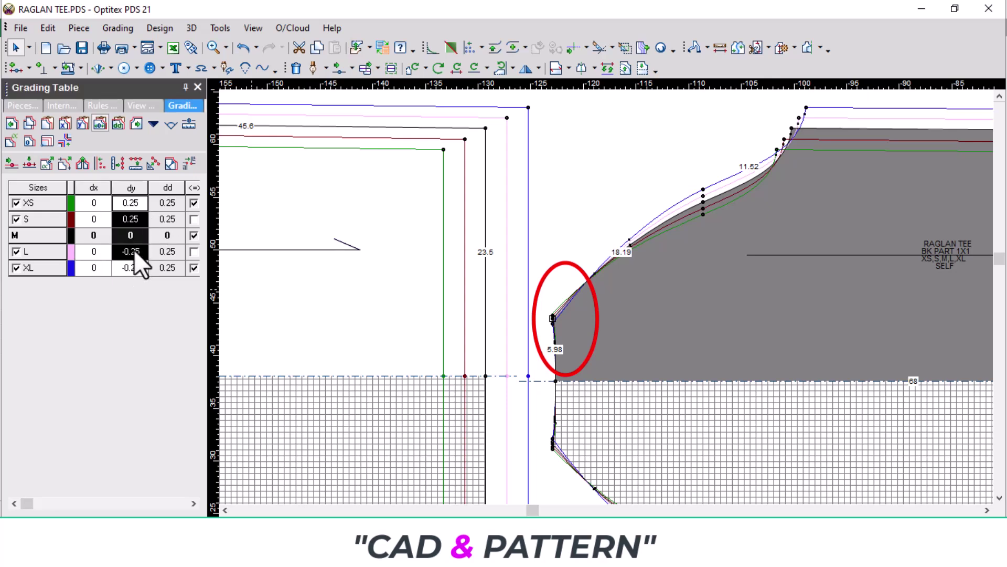
{"action": "right_click", "coordinate": [136, 189]}
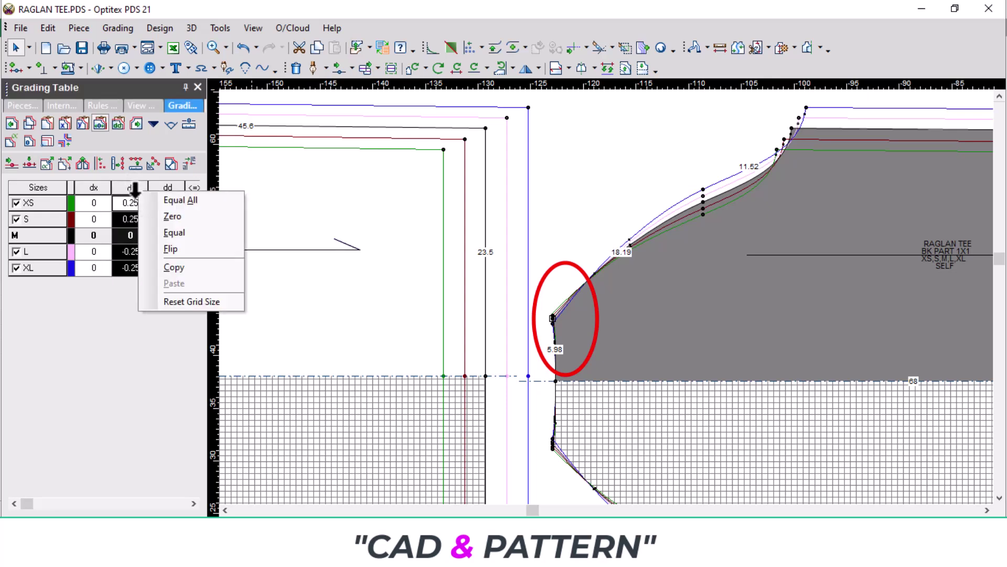
{"action": "left_click", "coordinate": [168, 250]}
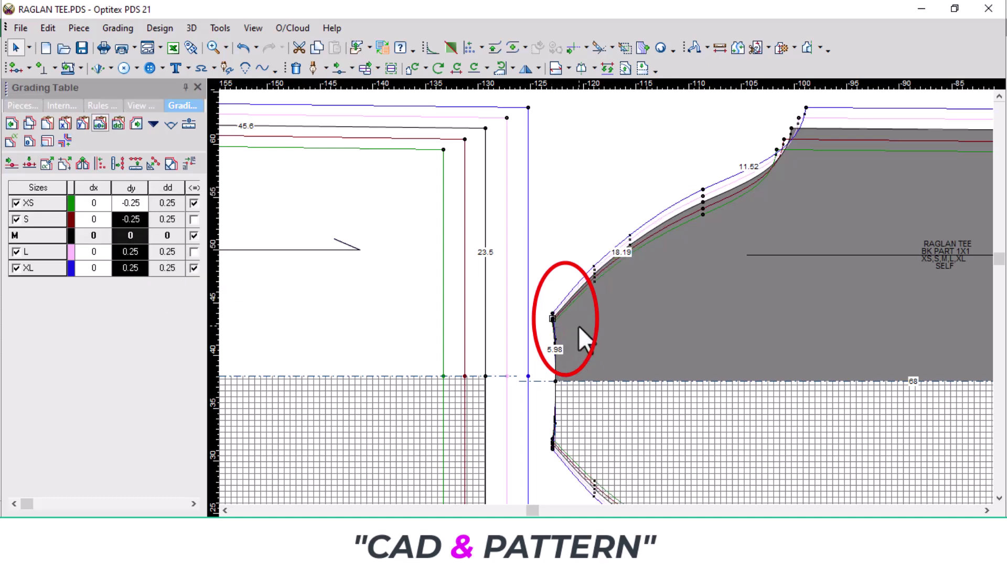
Step: Grade the sleeve's three hem points with dx -1.5 for XS and S and 1.5 for L and XL
{"action": "scroll", "coordinate": [579, 325], "scroll_direction": "down", "scroll_amount": 3}
{"action": "scroll", "coordinate": [604, 298], "scroll_direction": "up", "scroll_amount": 3}
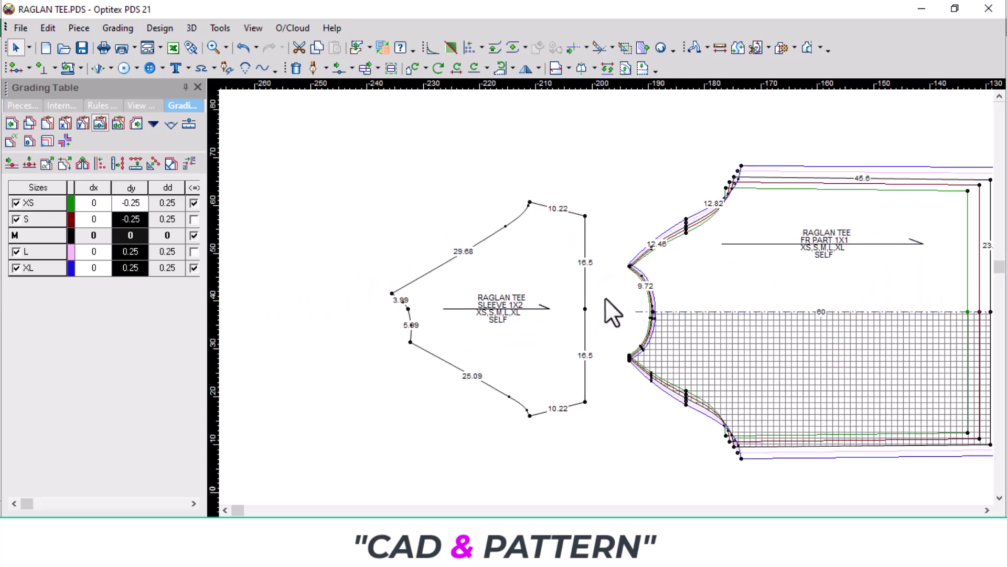
{"action": "scroll", "coordinate": [593, 316], "scroll_direction": "down", "scroll_amount": 1}
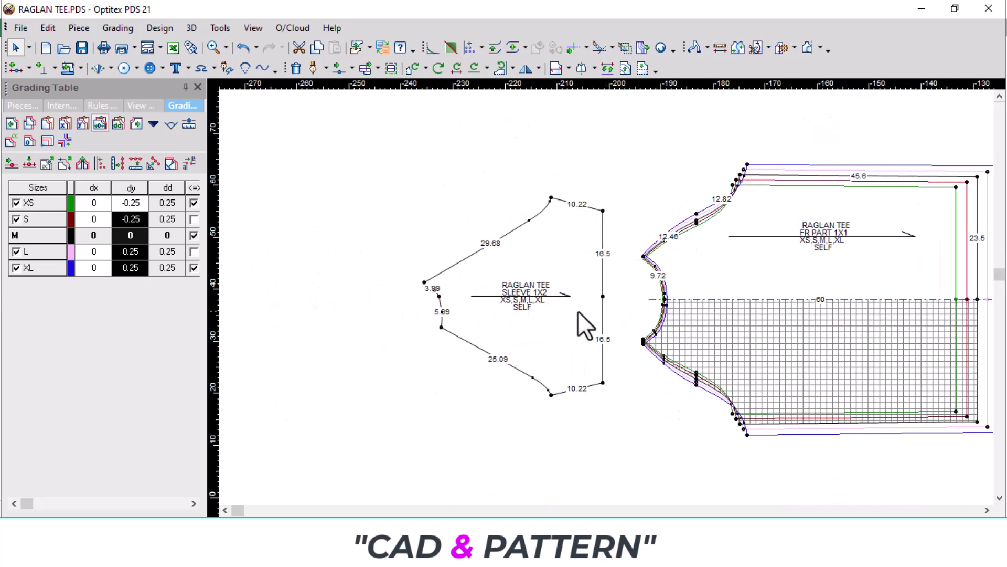
{"action": "left_click", "coordinate": [540, 514]}
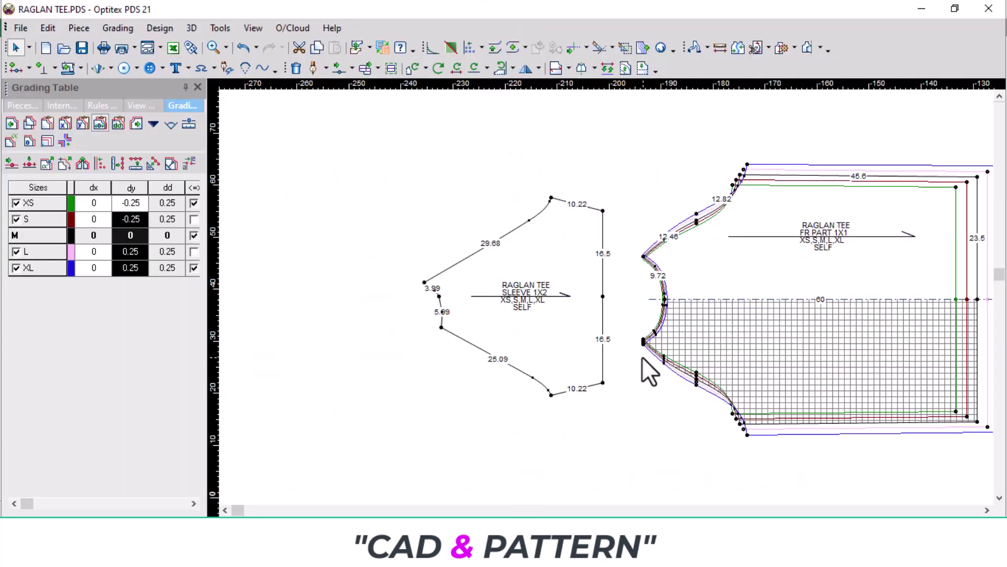
{"action": "scroll", "coordinate": [609, 304], "scroll_direction": "up", "scroll_amount": 3}
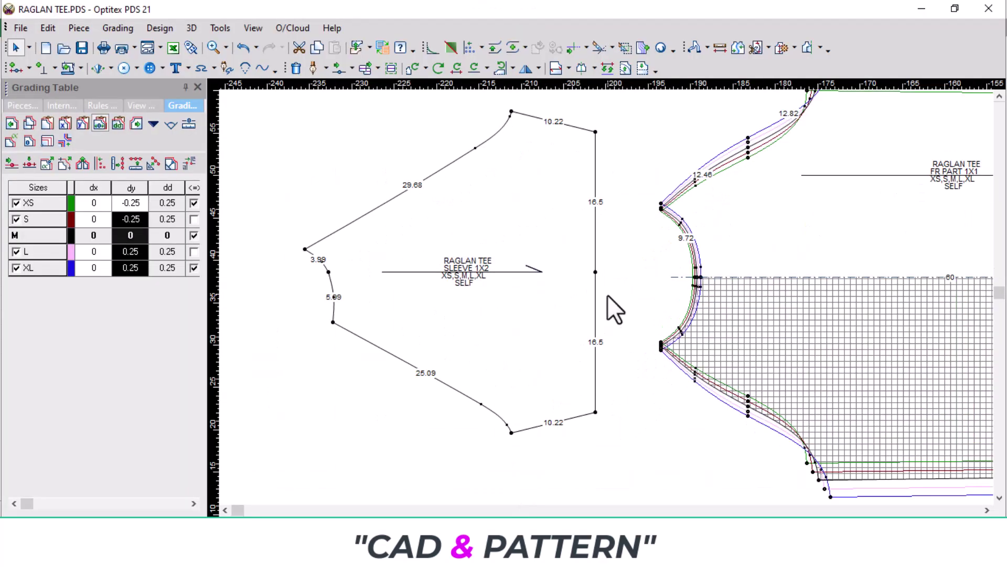
{"action": "scroll", "coordinate": [436, 313], "scroll_direction": "down", "scroll_amount": 2}
{"action": "scroll", "coordinate": [735, 268], "scroll_direction": "up", "scroll_amount": 2}
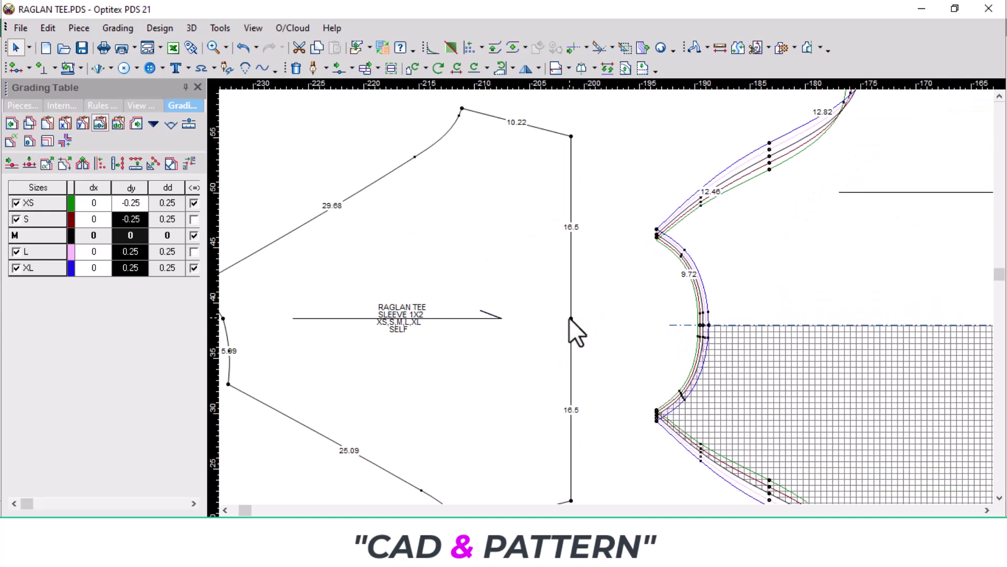
{"action": "left_click", "coordinate": [571, 500]}
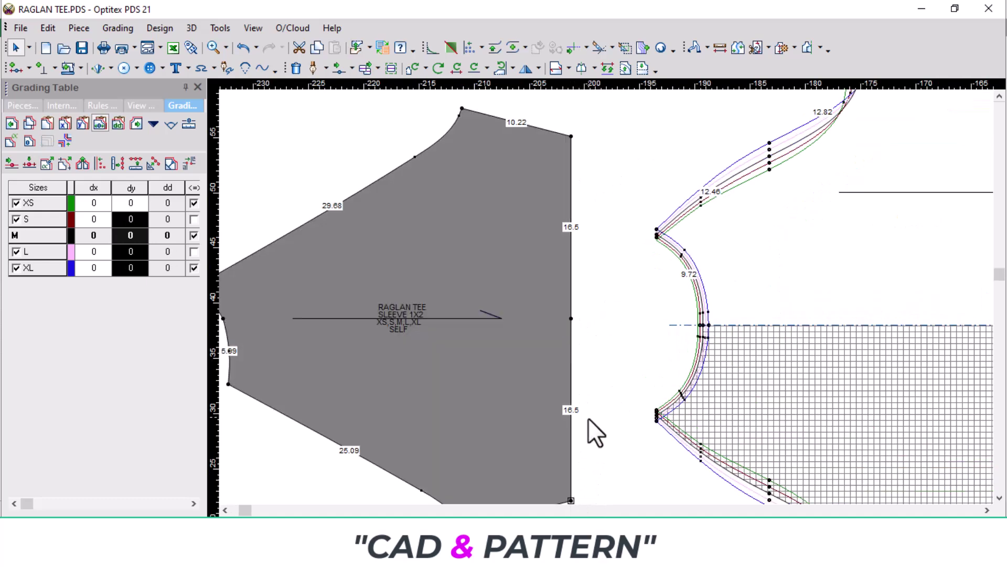
{"action": "left_click", "coordinate": [571, 318], "text": "shift"}
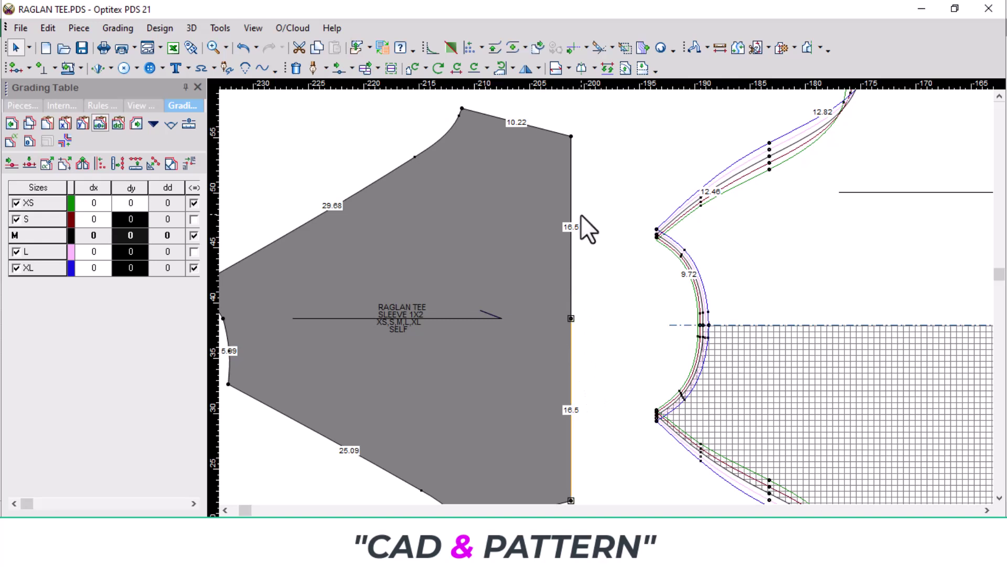
{"action": "left_click", "coordinate": [571, 136], "text": "shift"}
{"action": "left_click_drag", "start_coordinate": [100, 206], "coordinate": [99, 276]}
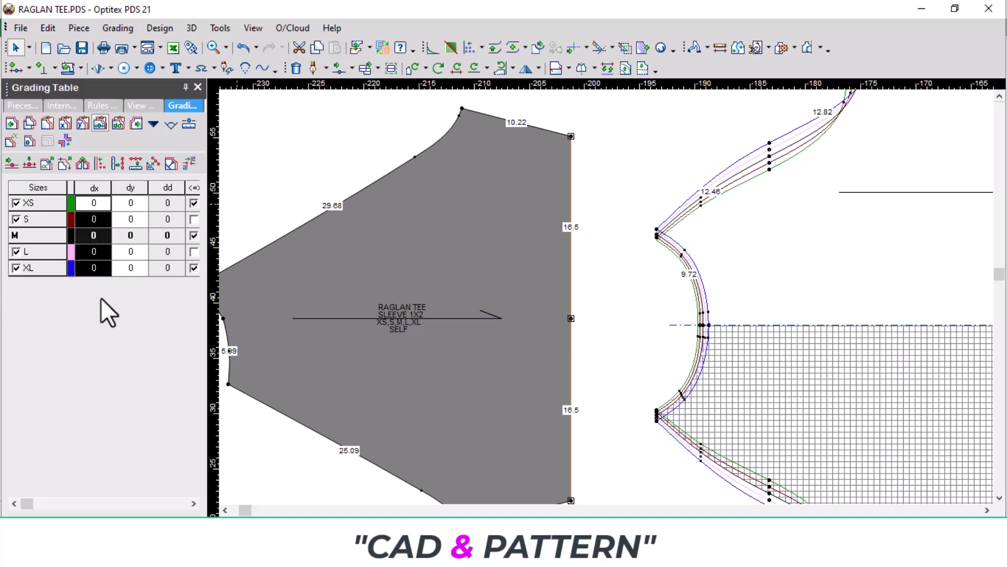
{"action": "type", "text": "-1.5"}
{"action": "key", "text": "Return"}
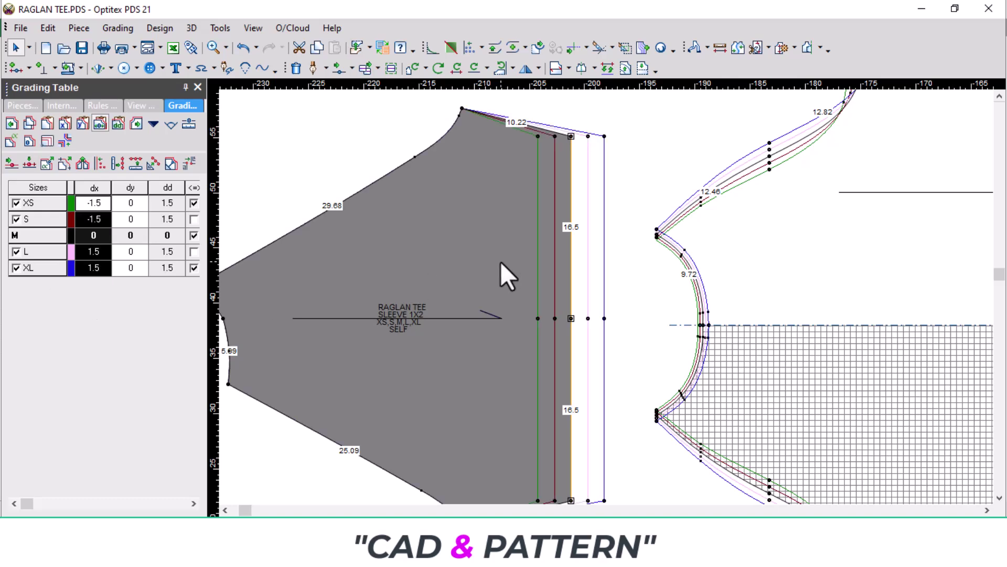
Step: Grade the sleeve's lower underarm point with dx -1 for XS and S and 1 for L and XL
{"action": "scroll", "coordinate": [505, 260], "scroll_direction": "down", "scroll_amount": 2}
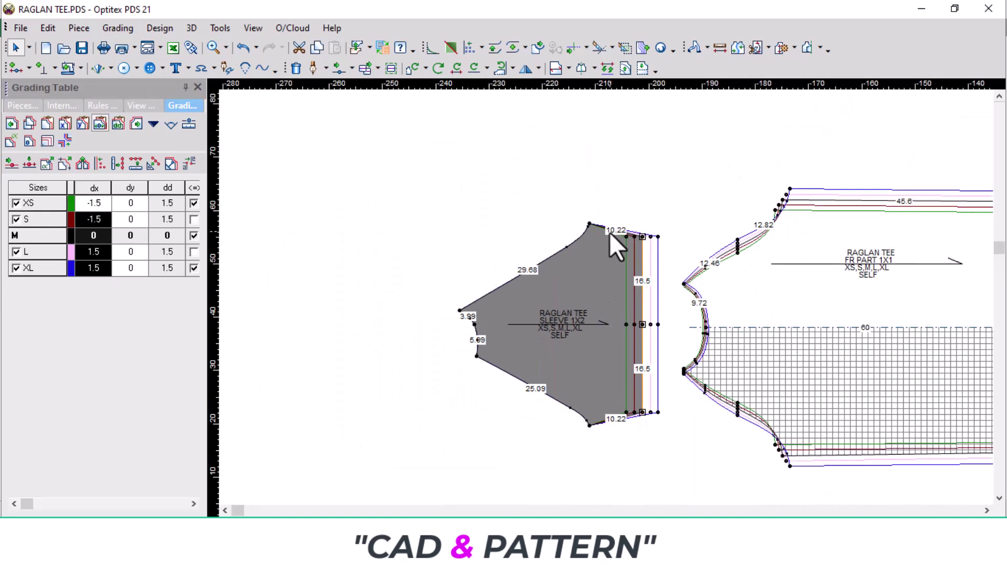
{"action": "left_click", "coordinate": [590, 426]}
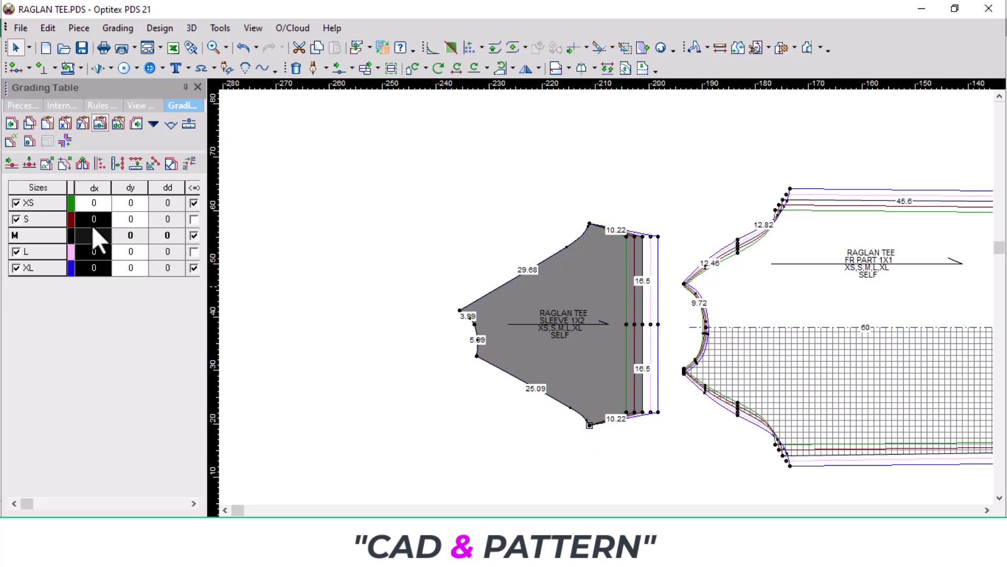
{"action": "left_click", "coordinate": [92, 202]}
{"action": "type", "text": "-1"}
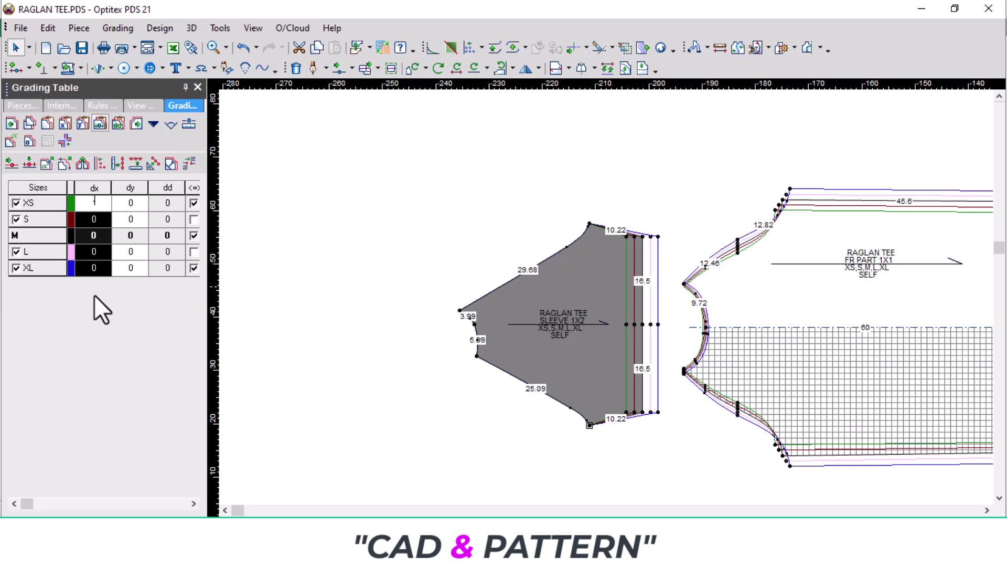
{"action": "key", "text": "Return"}
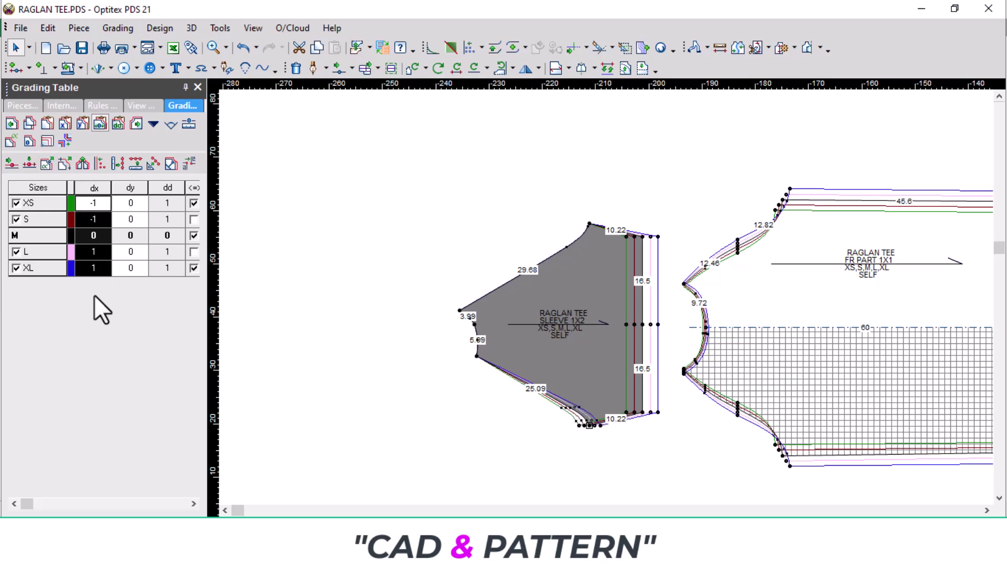
Step: Copy the grading of the sleeve's lower underarm point onto its upper underarm point
{"action": "left_click", "coordinate": [589, 285]}
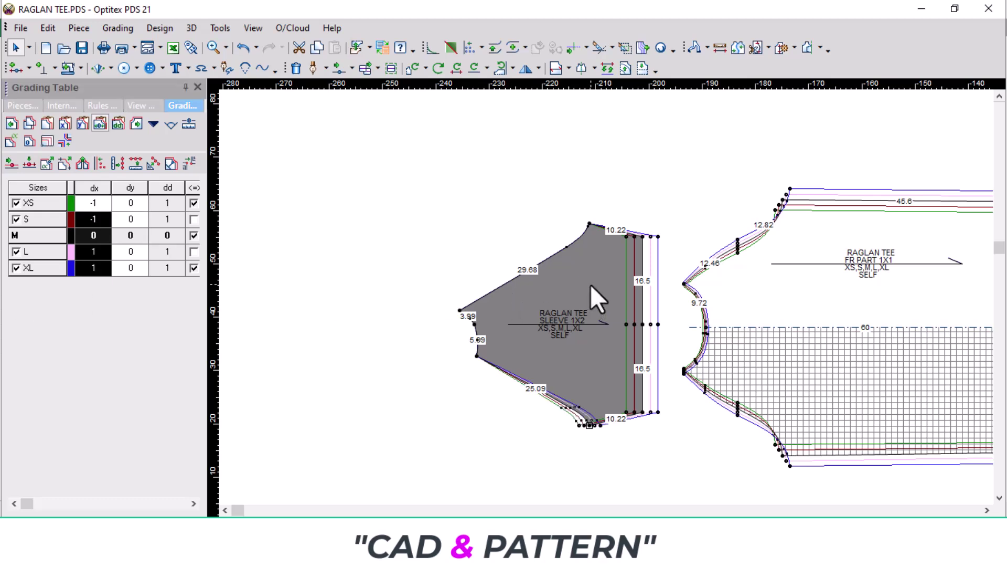
{"action": "left_click", "coordinate": [590, 222]}
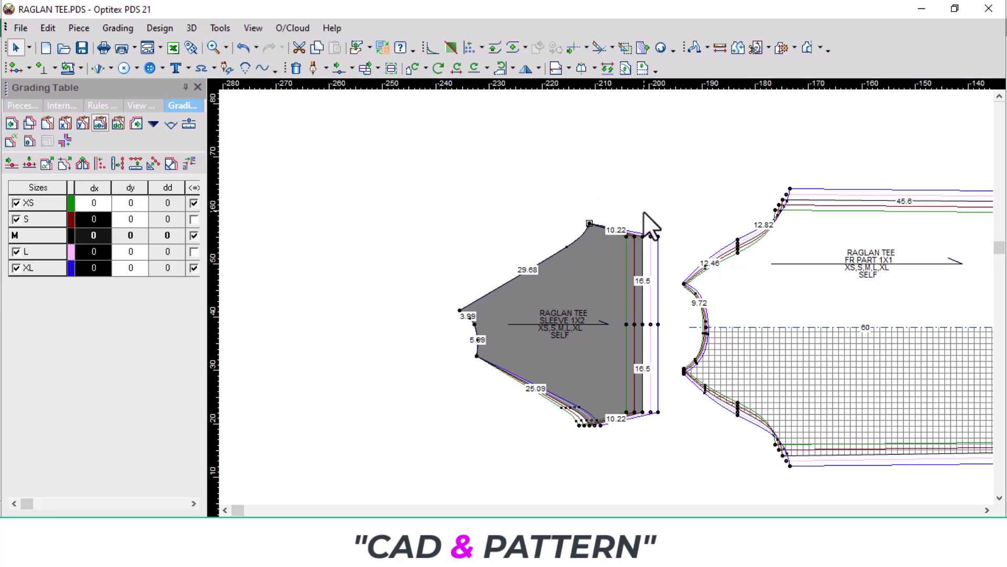
{"action": "key", "text": "ctrl+v"}
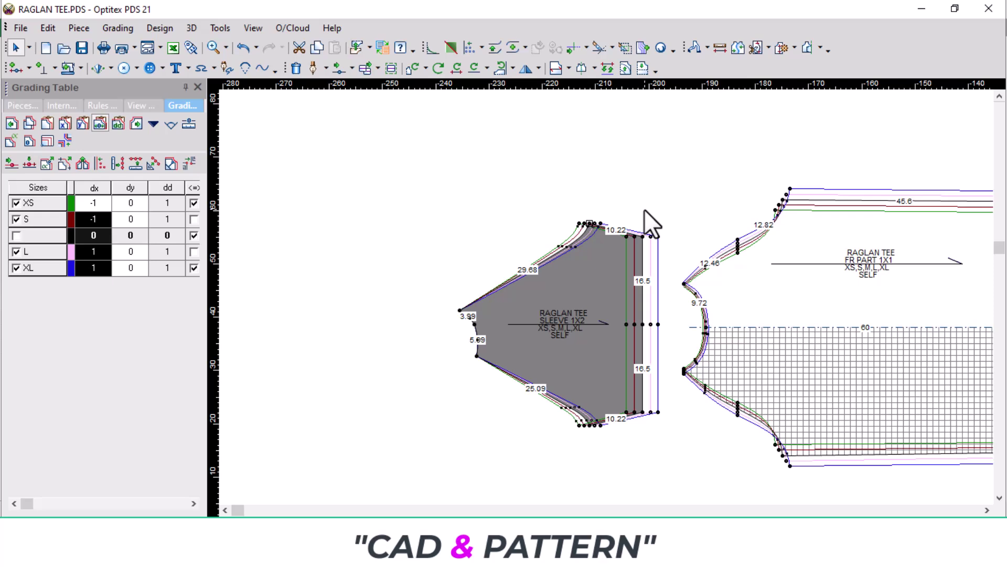
Step: Set the dy grading of the sleeve's upper underarm point to -0.8 for XS and S and 0.8 for L and XL
{"action": "scroll", "coordinate": [624, 226], "scroll_direction": "up", "scroll_amount": 4}
{"action": "scroll", "coordinate": [618, 307], "scroll_direction": "up", "scroll_amount": 1}
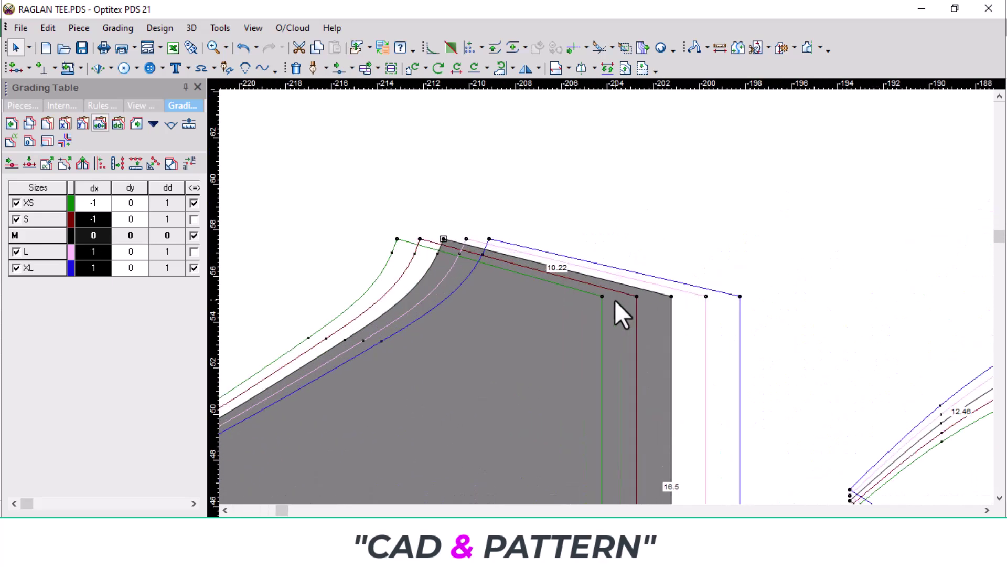
{"action": "scroll", "coordinate": [592, 329], "scroll_direction": "down", "scroll_amount": 2}
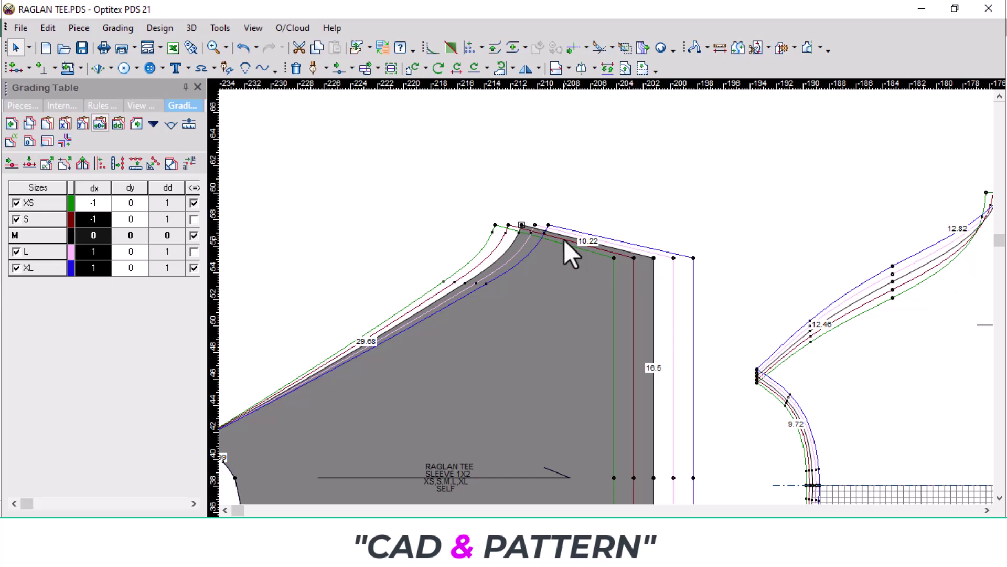
{"action": "scroll", "coordinate": [606, 297], "scroll_direction": "down", "scroll_amount": 1}
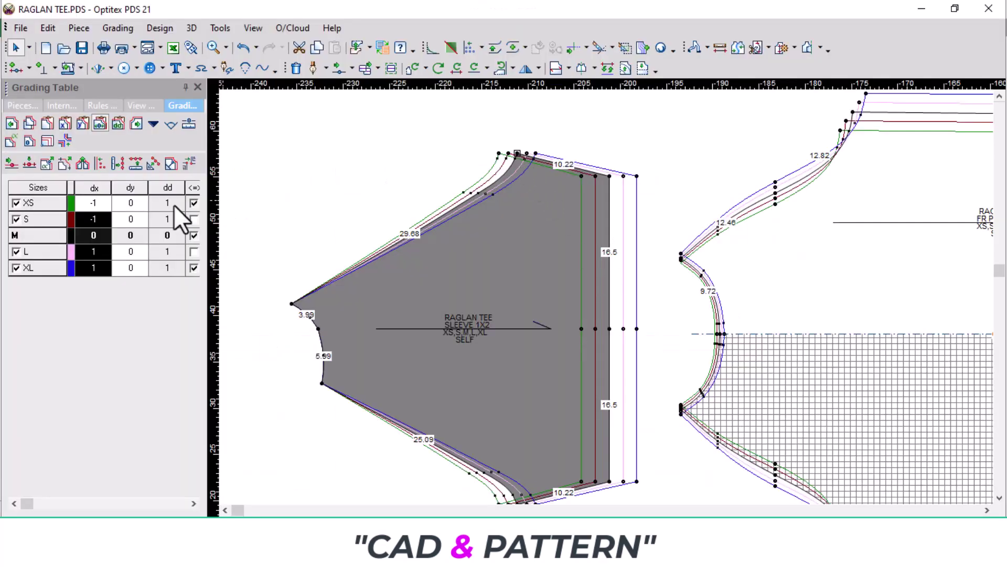
{"action": "left_click_drag", "start_coordinate": [130, 198], "coordinate": [131, 269]}
{"action": "type", "text": "-"}
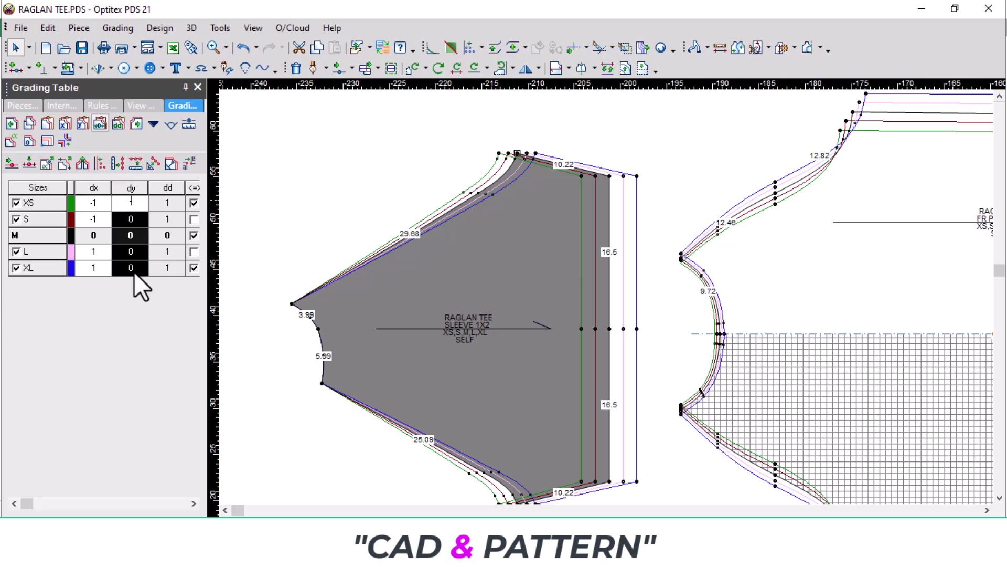
{"action": "type", "text": "0.8"}
{"action": "key", "text": "Return"}
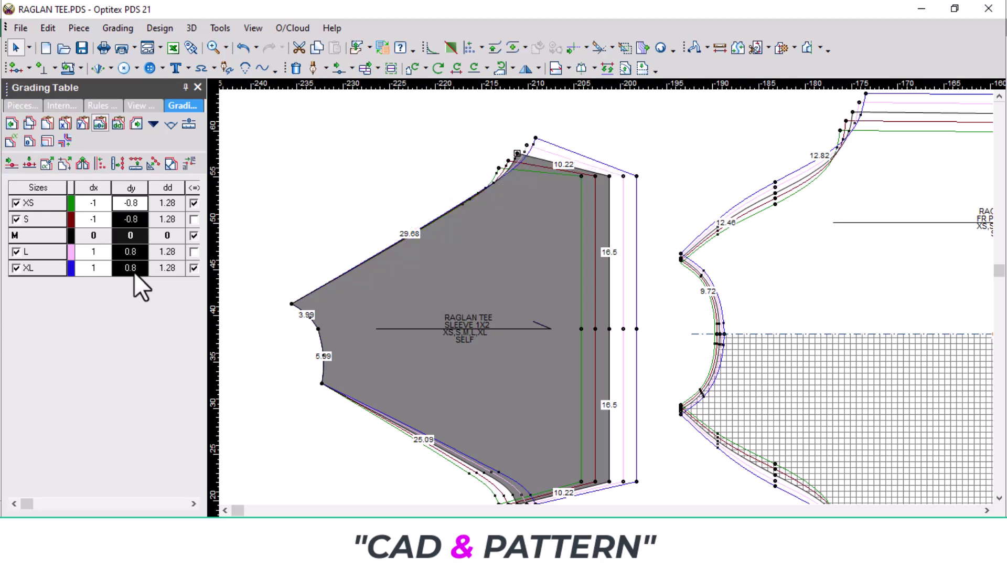
{"action": "left_click", "coordinate": [506, 247]}
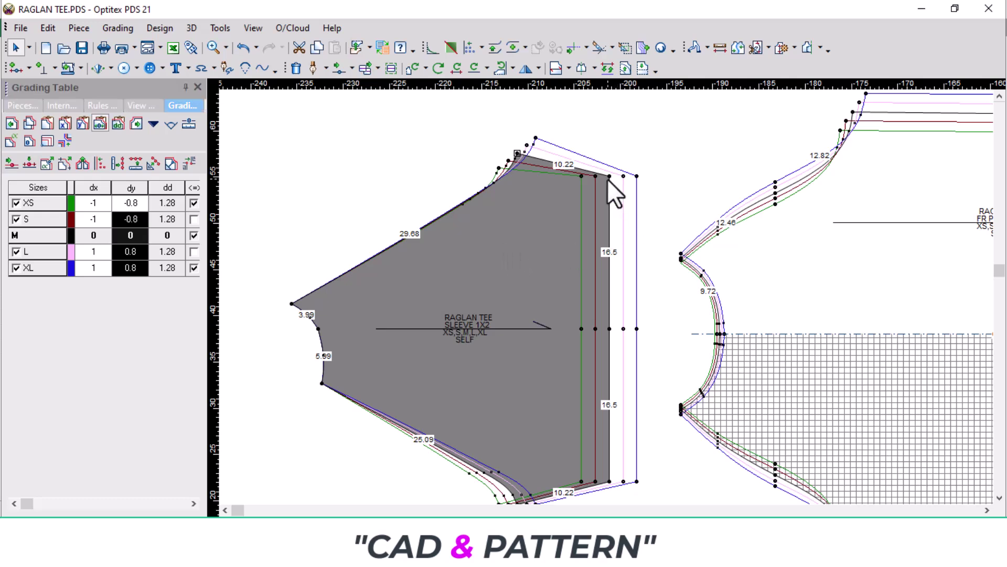